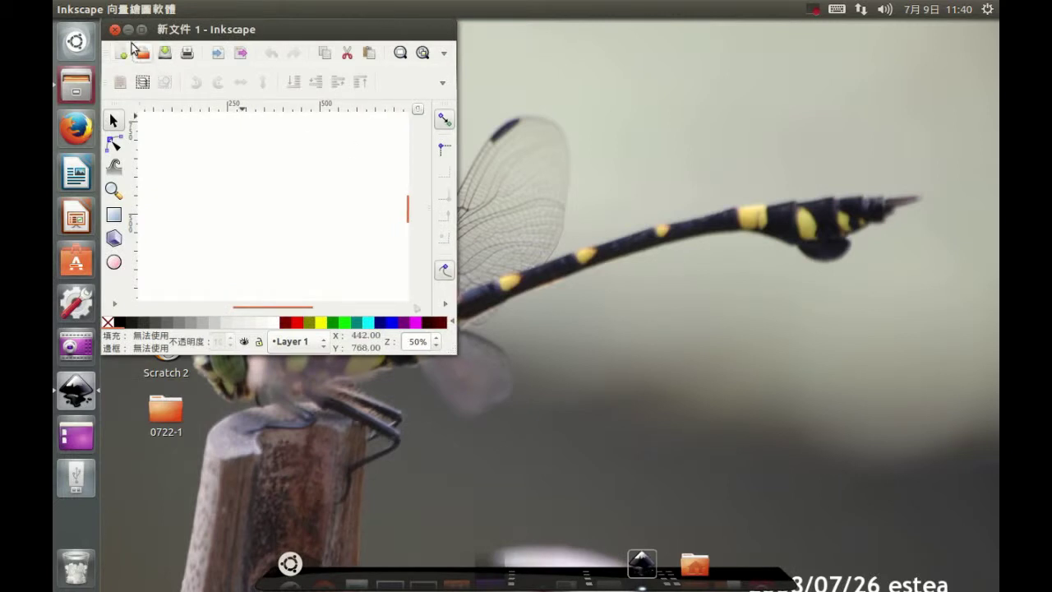
Maximize the window and draw a blue-filled ellipse near the centre of the page
{"action": "left_click", "coordinate": [141, 30]}
{"action": "left_click", "coordinate": [113, 239]}
{"action": "left_click_drag", "start_coordinate": [489, 255], "coordinate": [628, 364]}
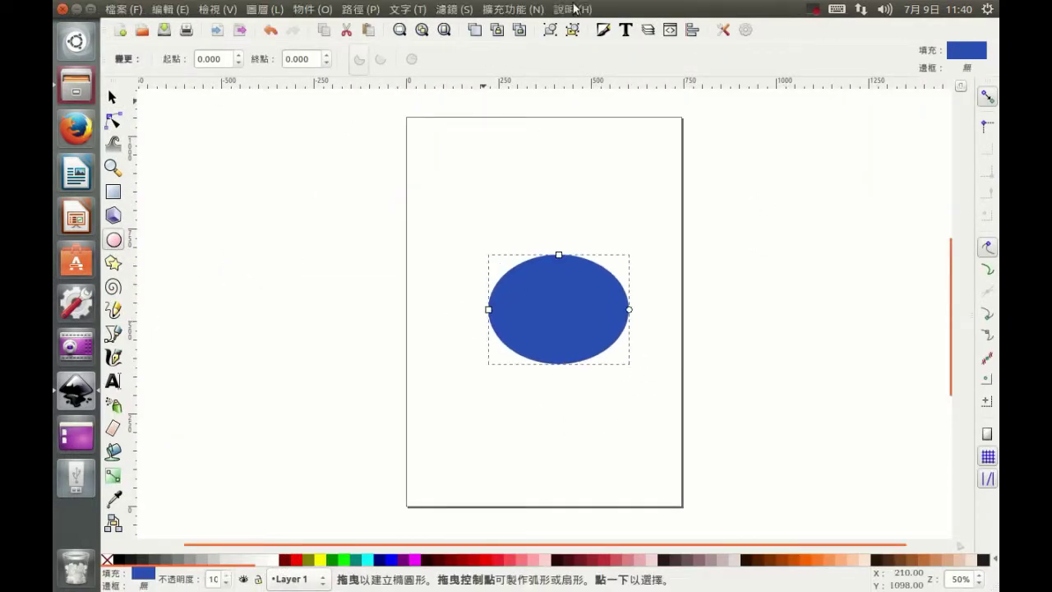
{"action": "left_click", "coordinate": [112, 97]}
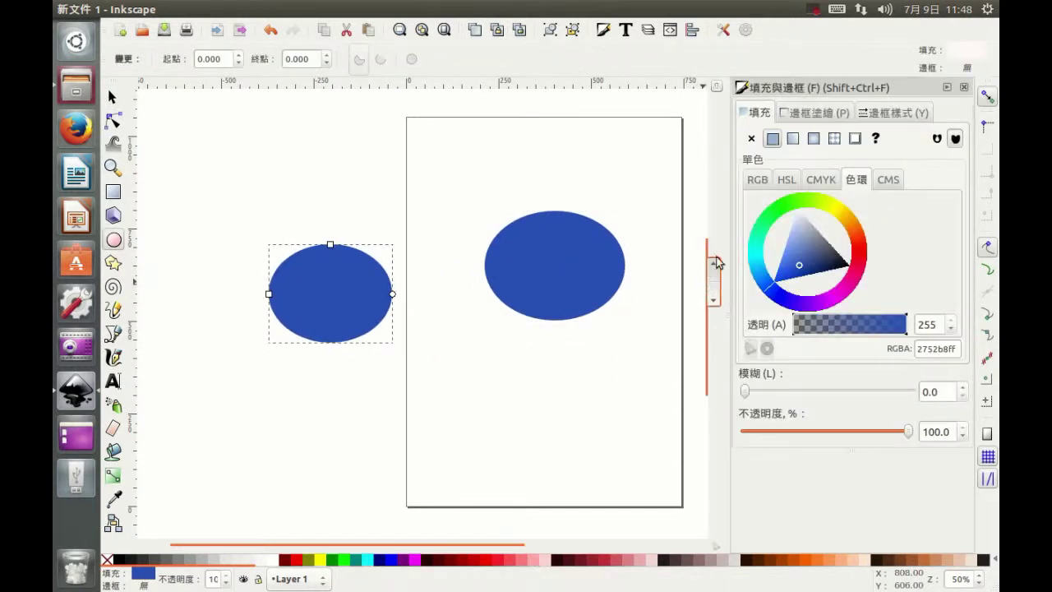
Give the ellipse copy a radial gradient and heavy blur, lower its centre, and lay it over the body
{"action": "left_click", "coordinate": [812, 141]}
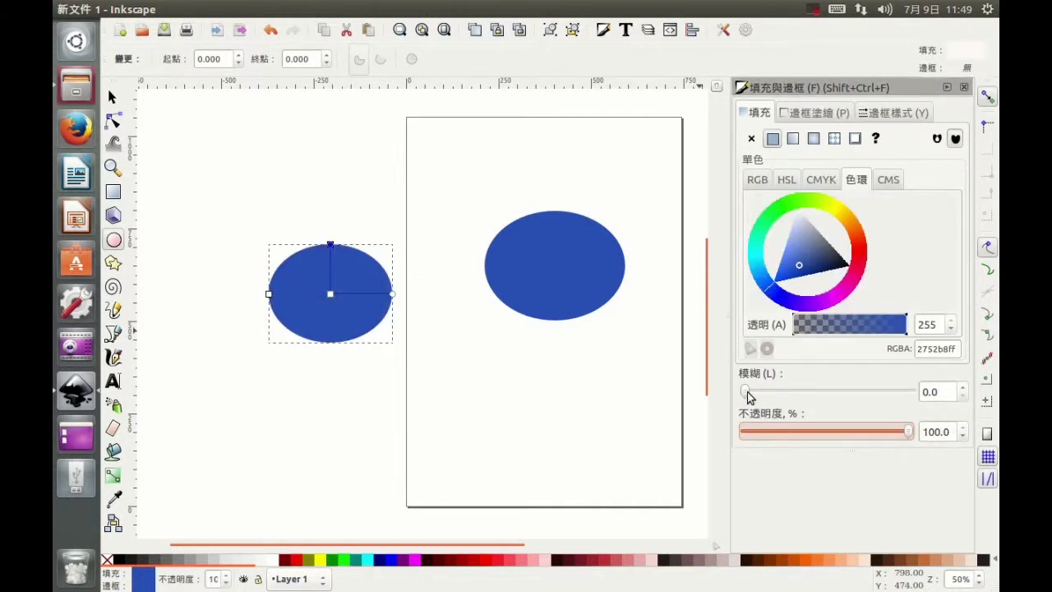
{"action": "left_click_drag", "start_coordinate": [748, 392], "coordinate": [766, 378]}
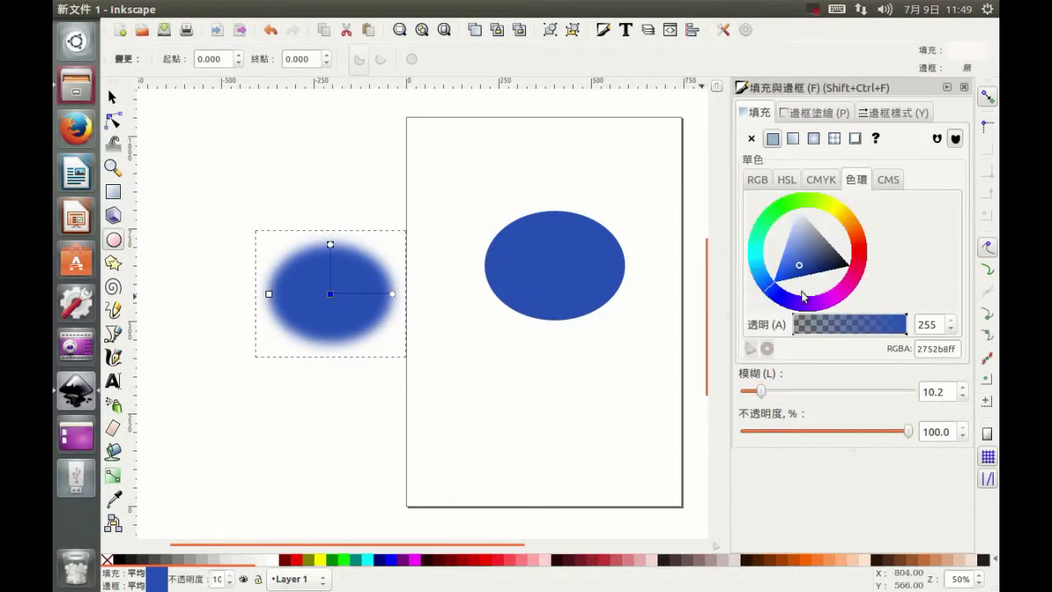
{"action": "left_click_drag", "start_coordinate": [799, 269], "coordinate": [789, 279]}
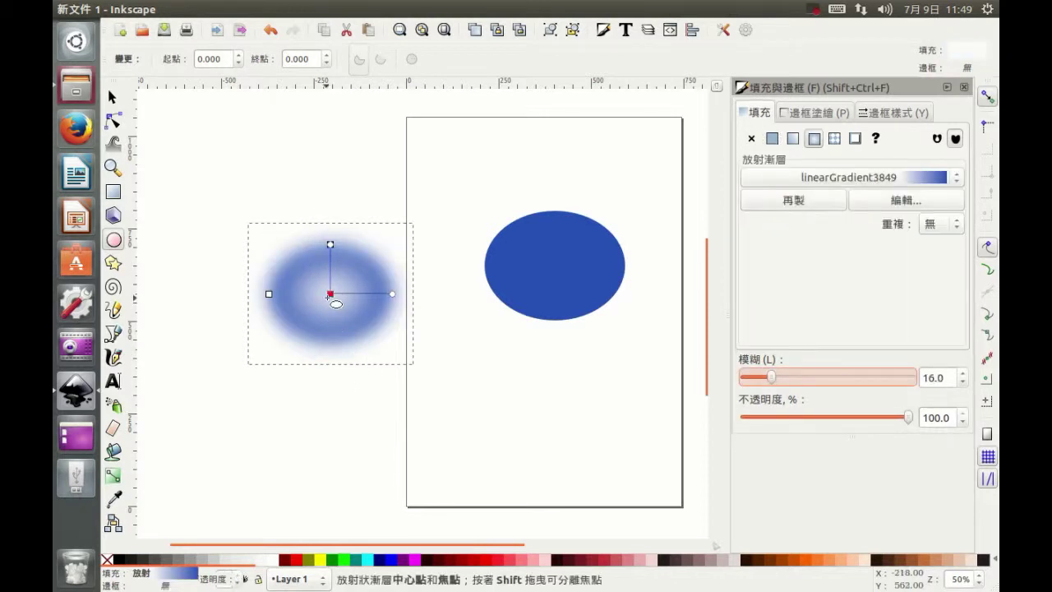
{"action": "left_click_drag", "start_coordinate": [331, 294], "coordinate": [328, 309]}
{"action": "left_click", "coordinate": [115, 95]}
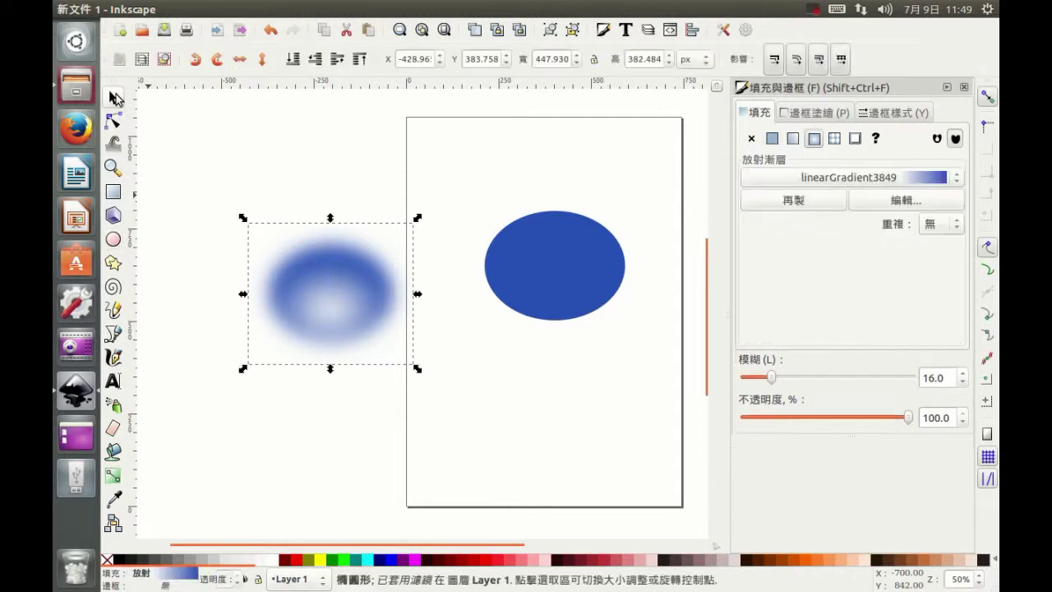
{"action": "mouse_move", "coordinate": [288, 277]}
{"action": "left_mouse_down"}
{"action": "mouse_move", "coordinate": [521, 253]}
{"action": "mouse_move", "coordinate": [526, 261]}
{"action": "left_mouse_up"}
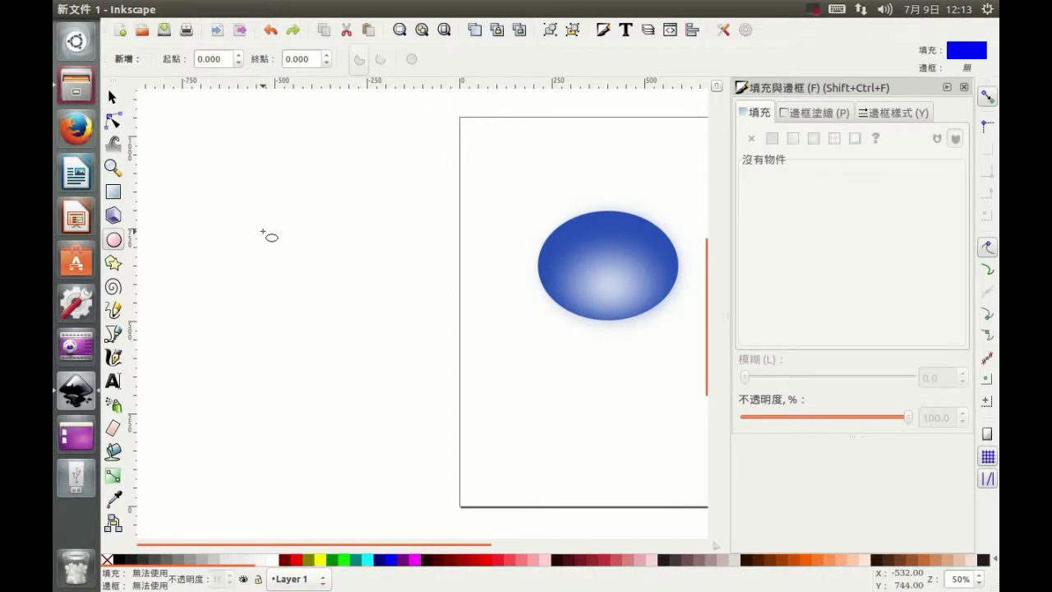
{"action": "left_click_drag", "start_coordinate": [262, 232], "coordinate": [300, 286]}
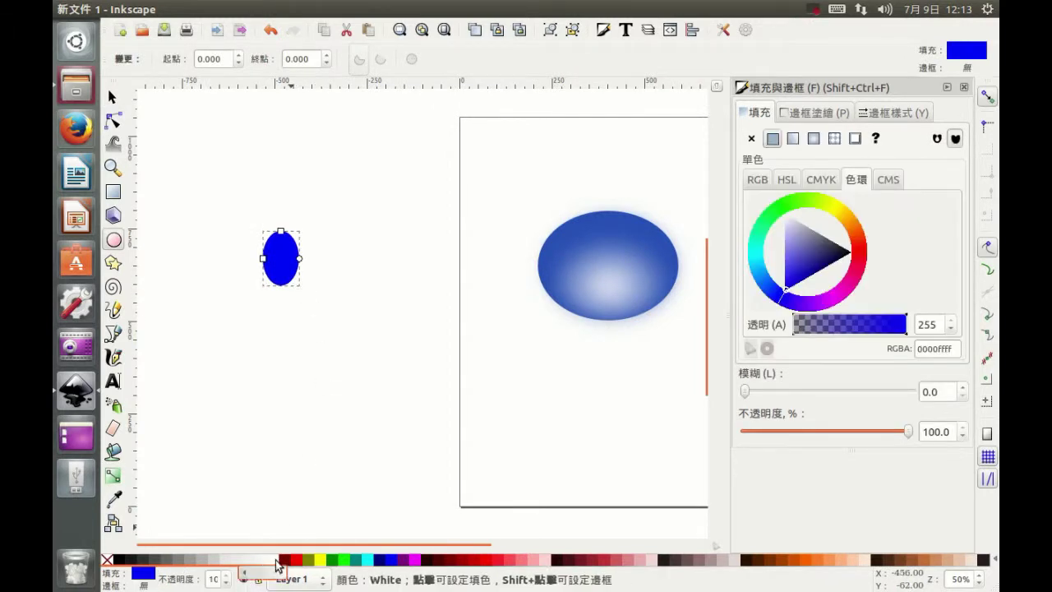
Fill the small oval white, move it to the body's upper right, and tilt it clockwise
{"action": "left_click", "coordinate": [278, 565]}
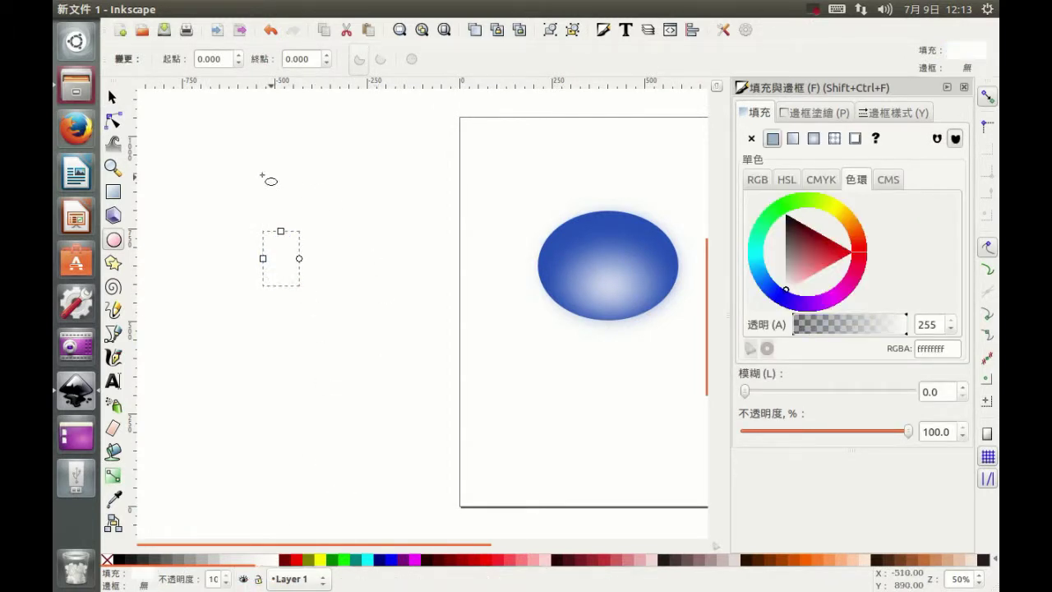
{"action": "left_click", "coordinate": [112, 99]}
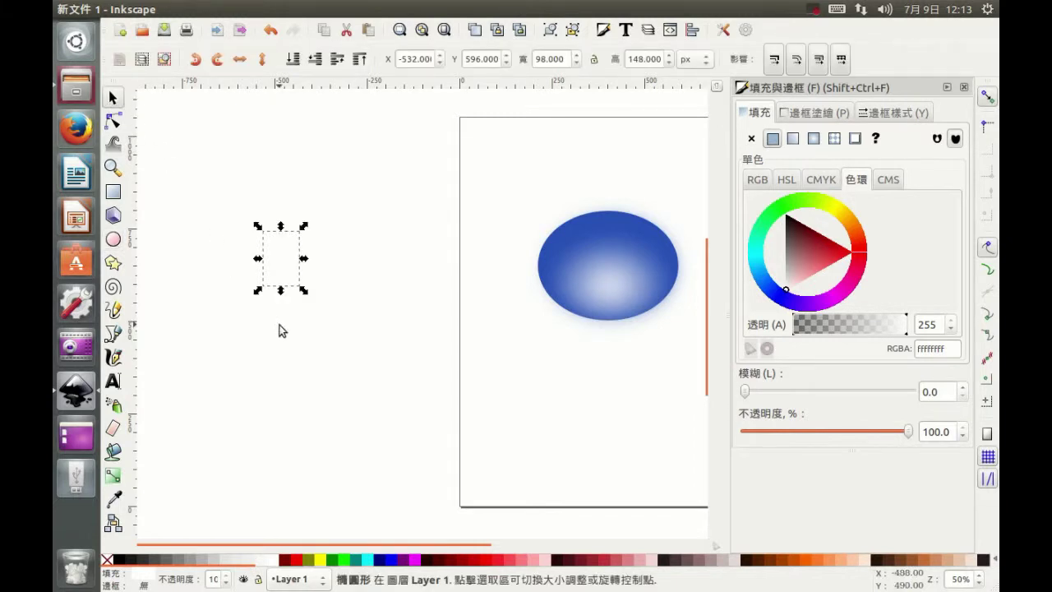
{"action": "left_click_drag", "start_coordinate": [279, 273], "coordinate": [630, 264]}
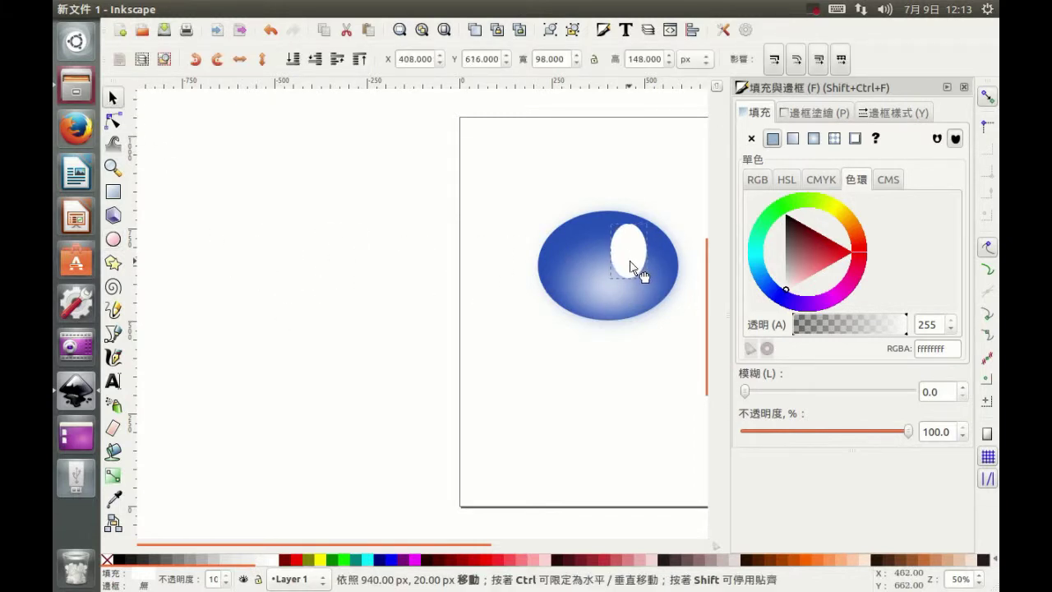
{"action": "left_click", "coordinate": [643, 241]}
{"action": "left_click_drag", "start_coordinate": [650, 219], "coordinate": [661, 232]}
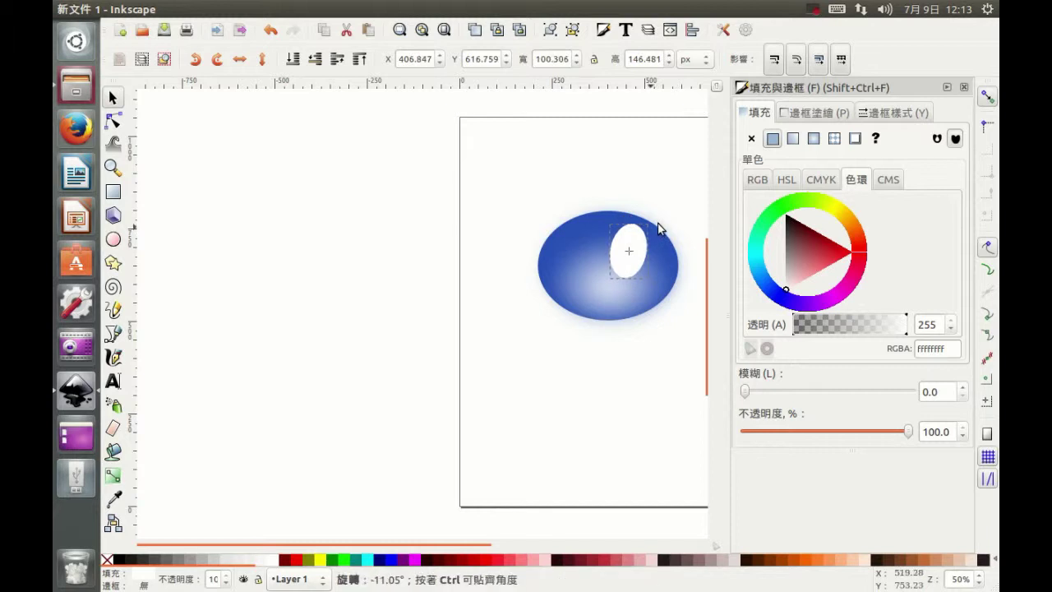
{"action": "left_click", "coordinate": [112, 239]}
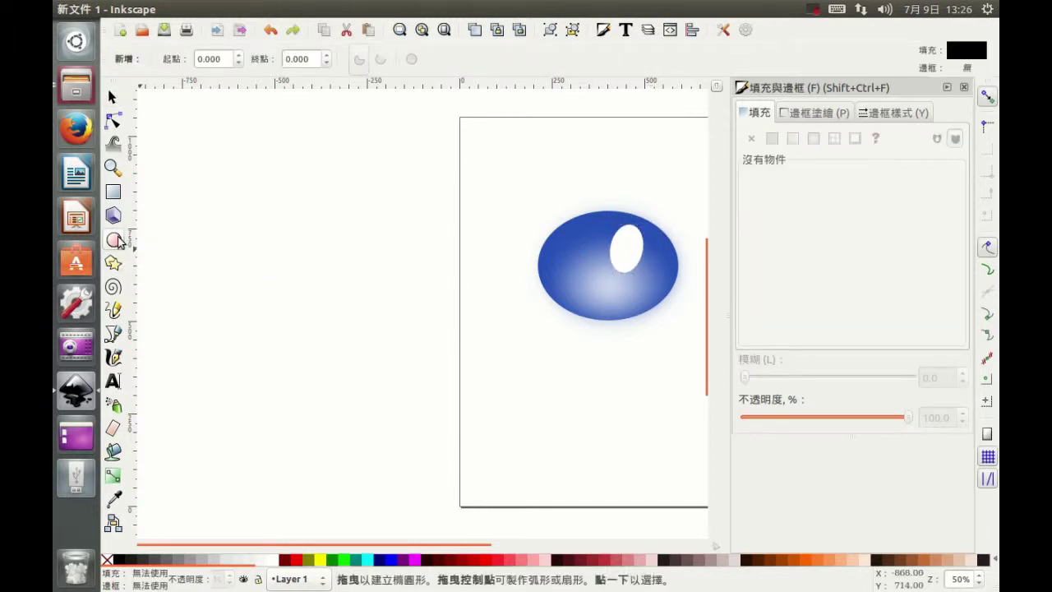
{"action": "left_click_drag", "start_coordinate": [319, 239], "coordinate": [356, 292]}
Overlap a maroon copy of the black oval on the original and select both
{"action": "left_click", "coordinate": [476, 31]}
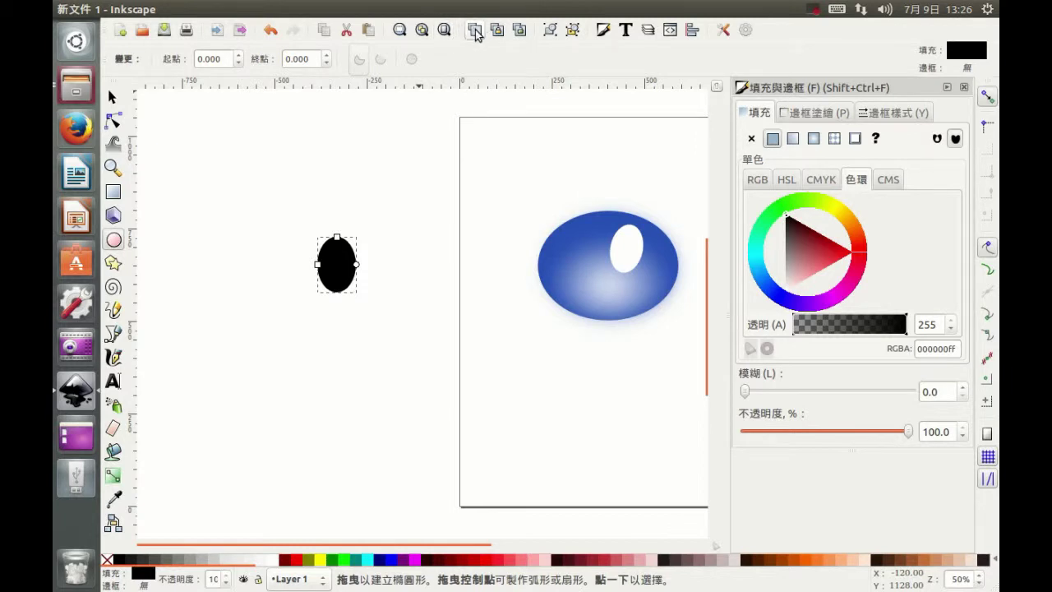
{"action": "left_click", "coordinate": [115, 99]}
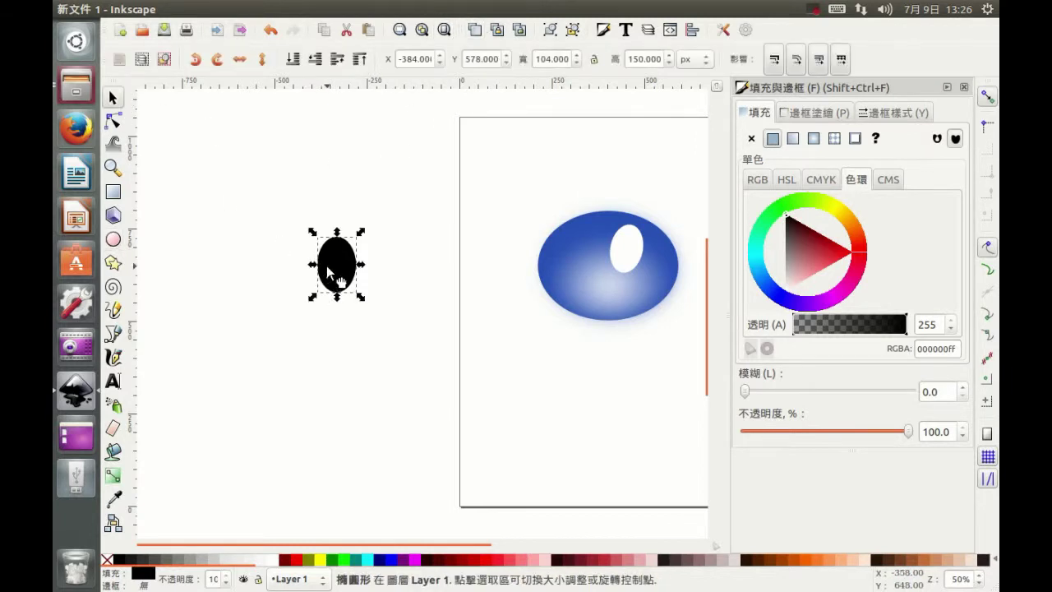
{"action": "left_click_drag", "start_coordinate": [341, 276], "coordinate": [378, 289]}
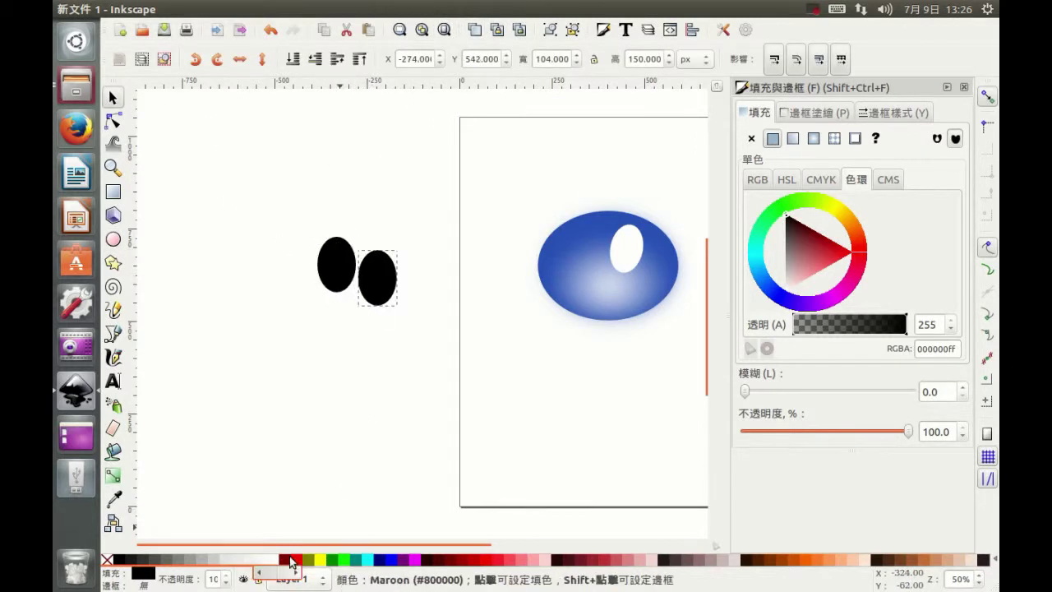
{"action": "left_click", "coordinate": [284, 559]}
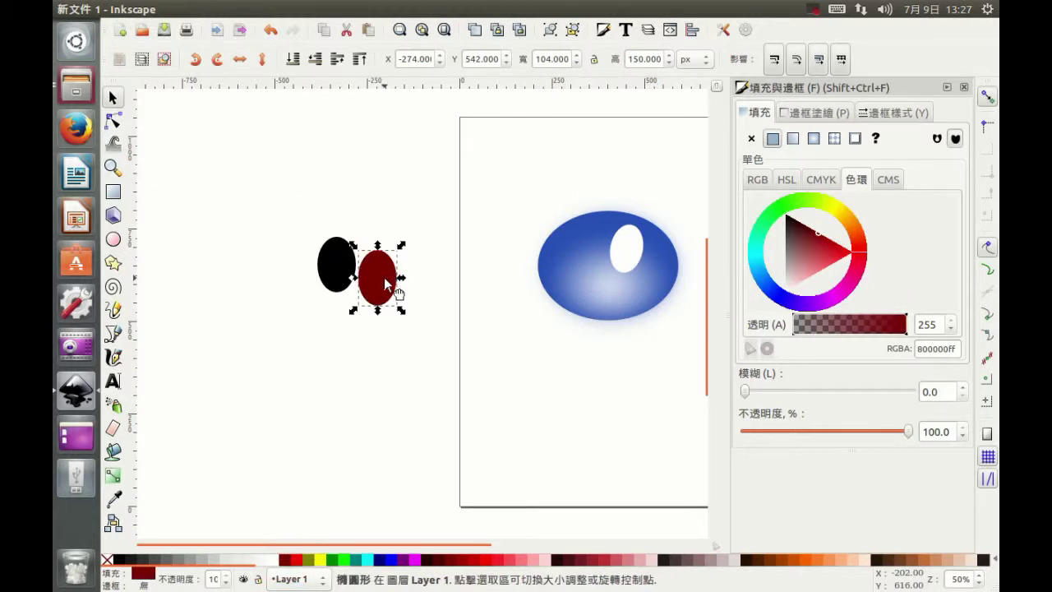
{"action": "left_click_drag", "start_coordinate": [385, 281], "coordinate": [339, 274]}
{"action": "left_click_drag", "start_coordinate": [266, 189], "coordinate": [400, 358]}
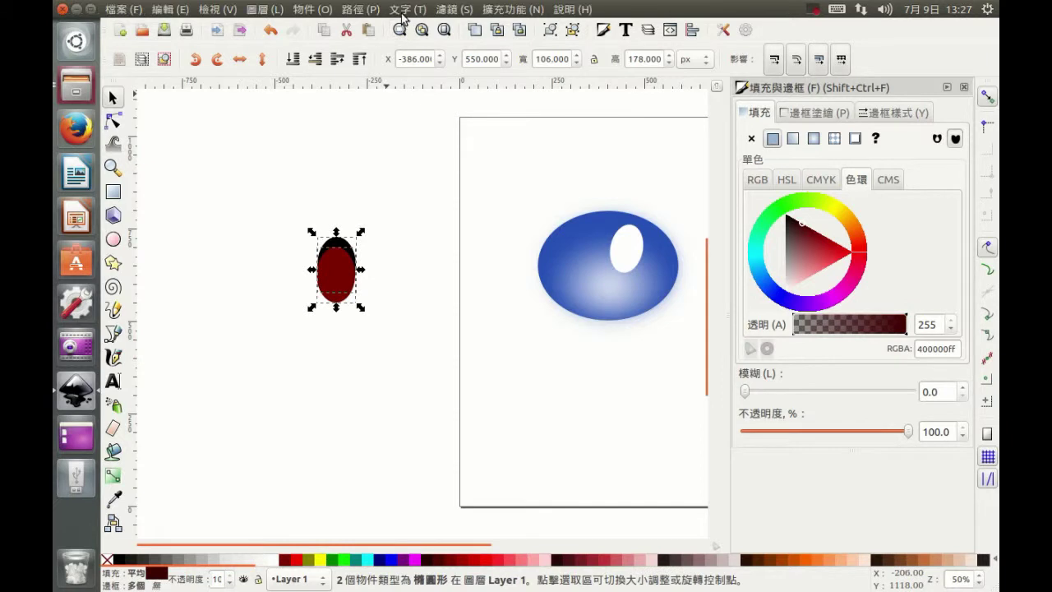
Subtract the maroon oval to leave a black crescent; place it and the second eye on the body
{"action": "left_click", "coordinate": [353, 10]}
{"action": "left_click", "coordinate": [371, 115]}
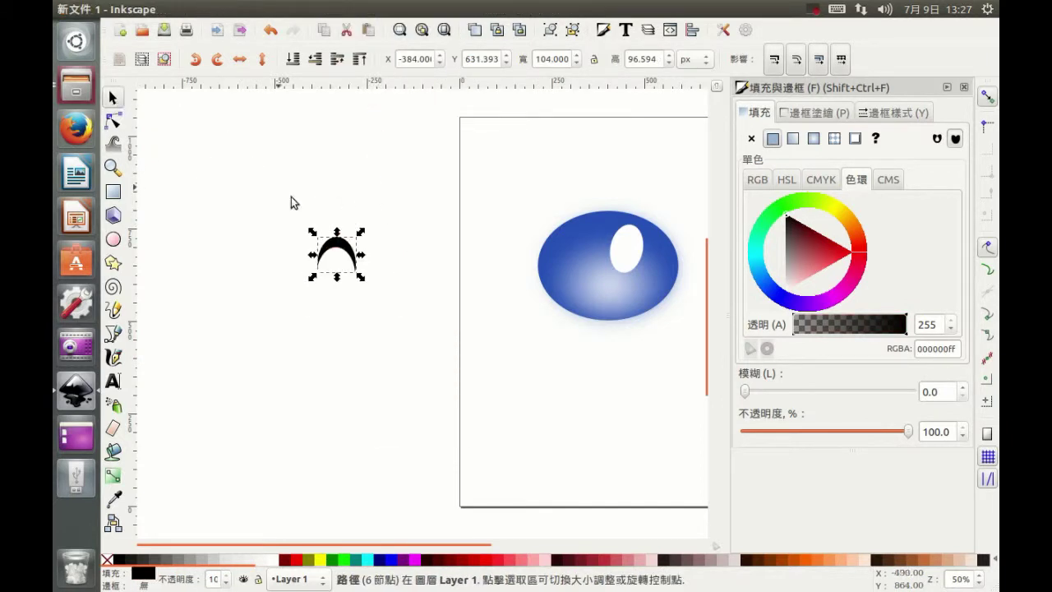
{"action": "left_click_drag", "start_coordinate": [353, 257], "coordinate": [644, 256]}
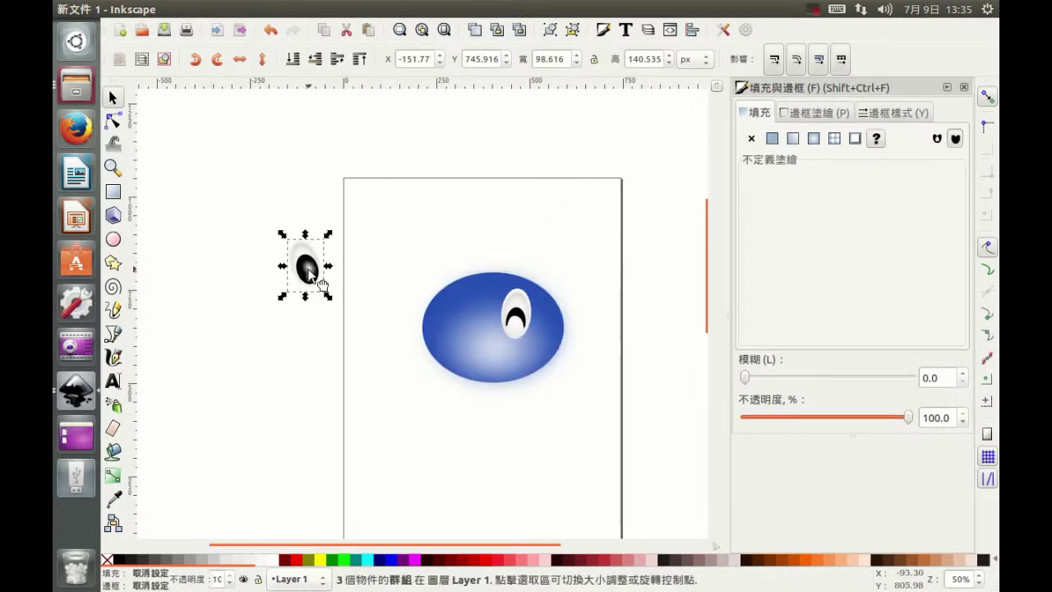
{"action": "left_click_drag", "start_coordinate": [309, 269], "coordinate": [480, 325]}
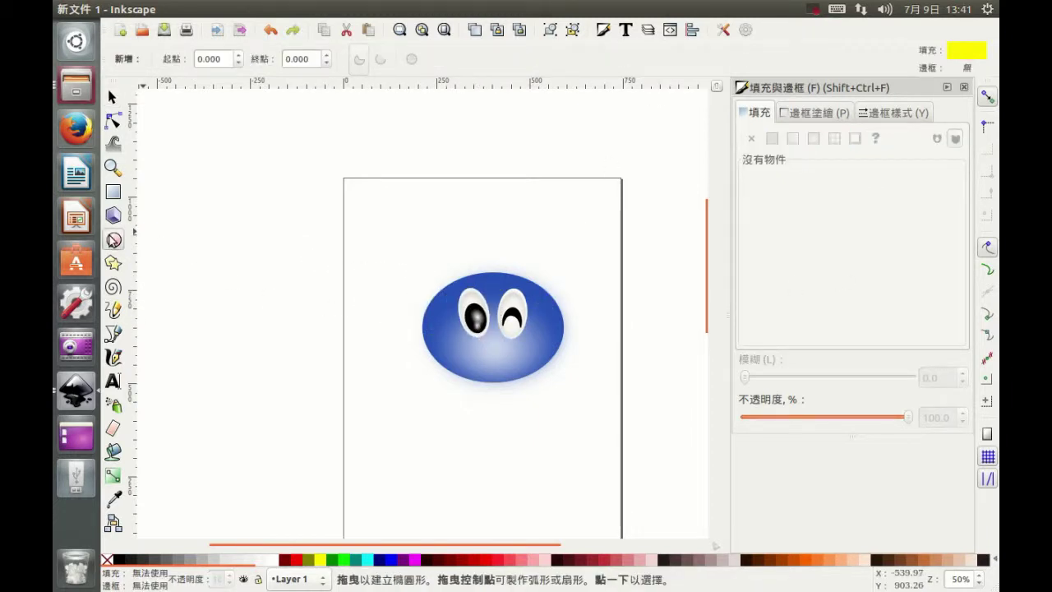
Draw a yellow ellipse with a radial gradient fill whose outer stop is fully opaque
{"action": "left_click_drag", "start_coordinate": [196, 273], "coordinate": [290, 321]}
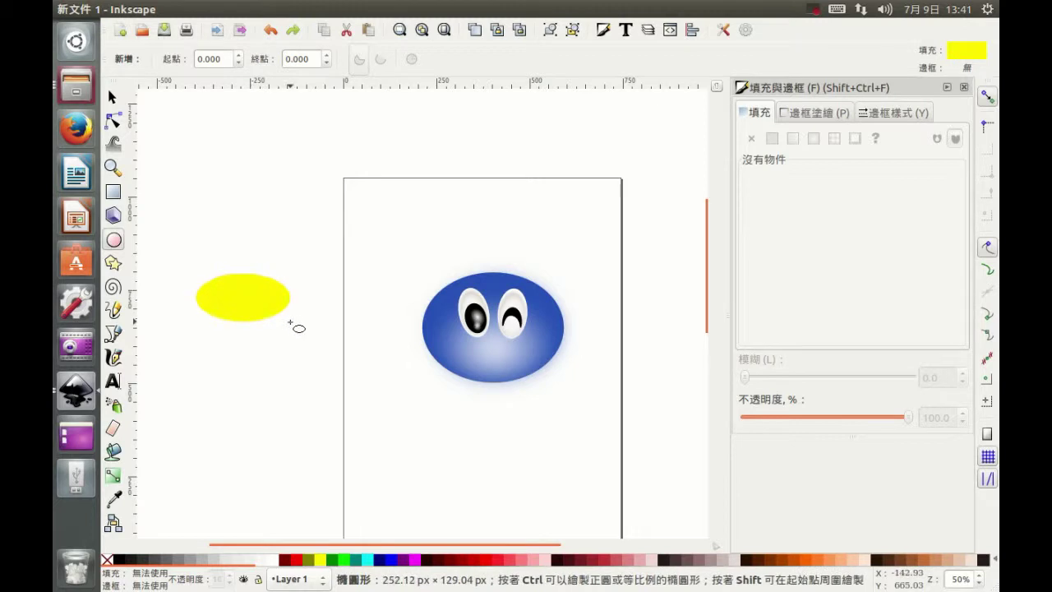
{"action": "left_click", "coordinate": [812, 140]}
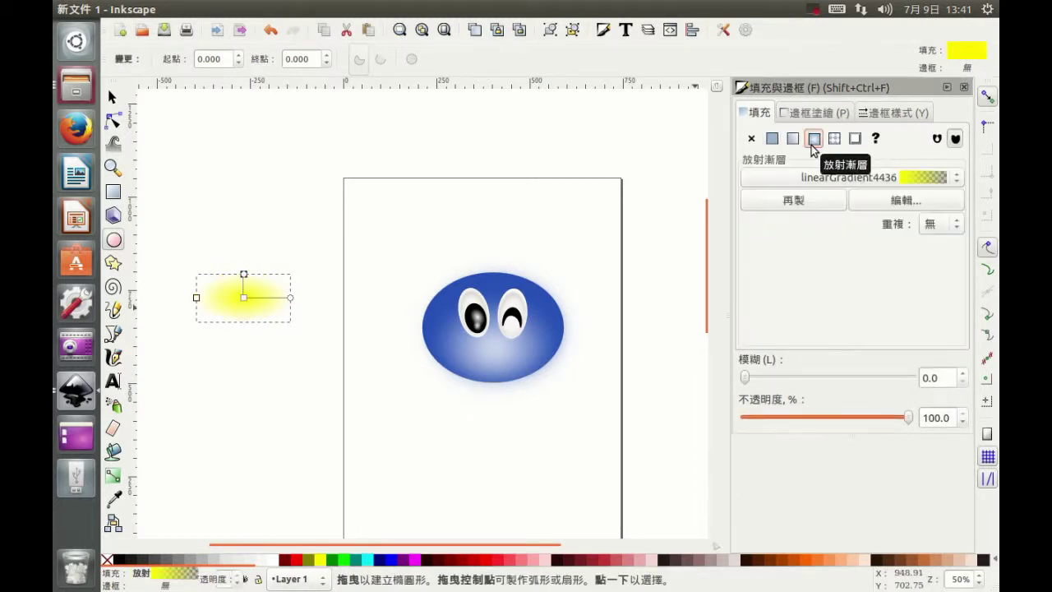
{"action": "left_click", "coordinate": [243, 274]}
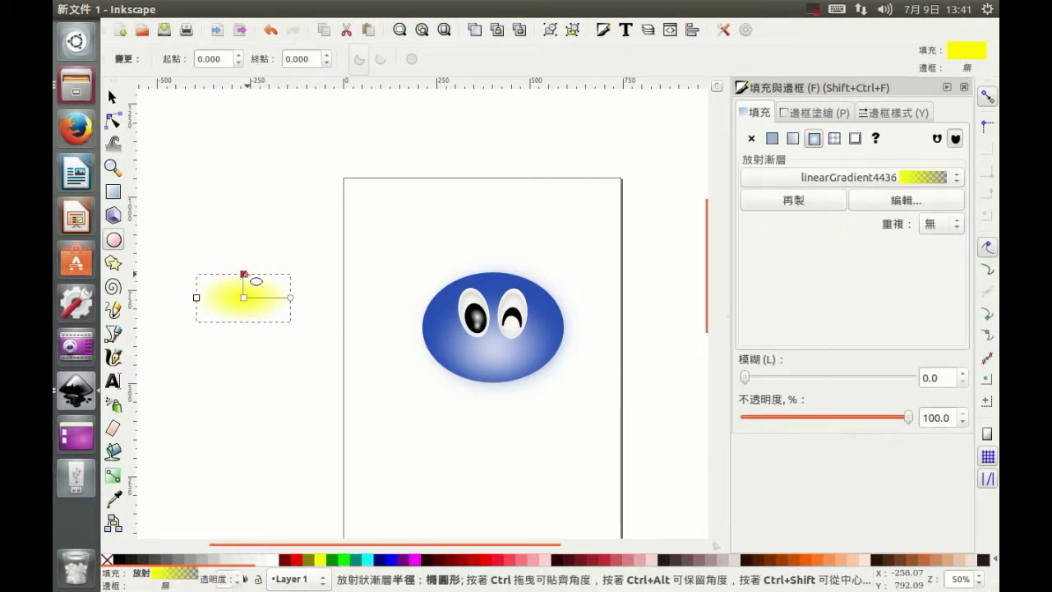
{"action": "left_click_drag", "start_coordinate": [743, 430], "coordinate": [912, 430]}
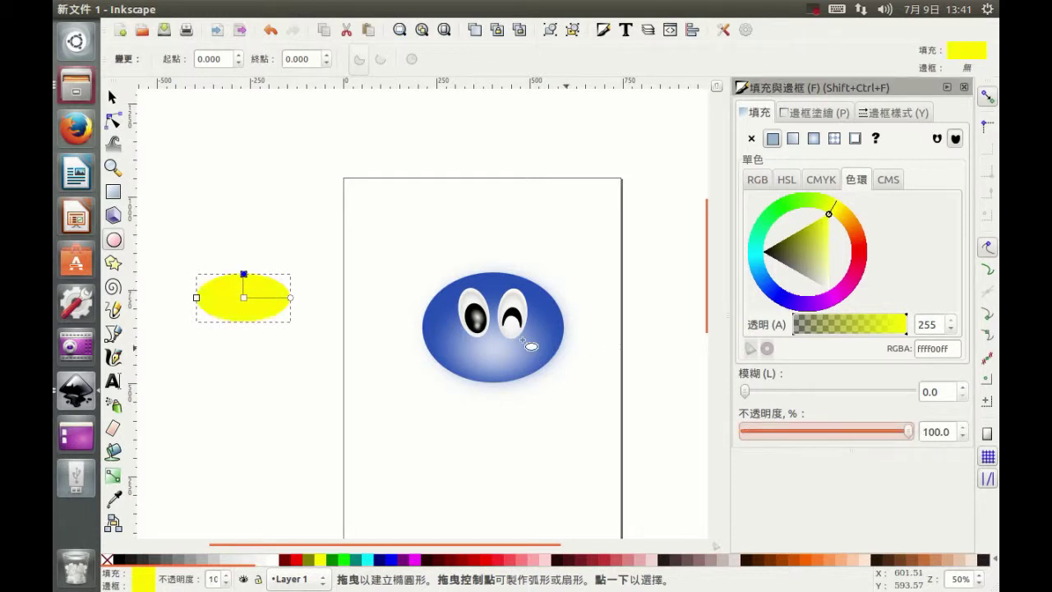
{"action": "left_click", "coordinate": [244, 297]}
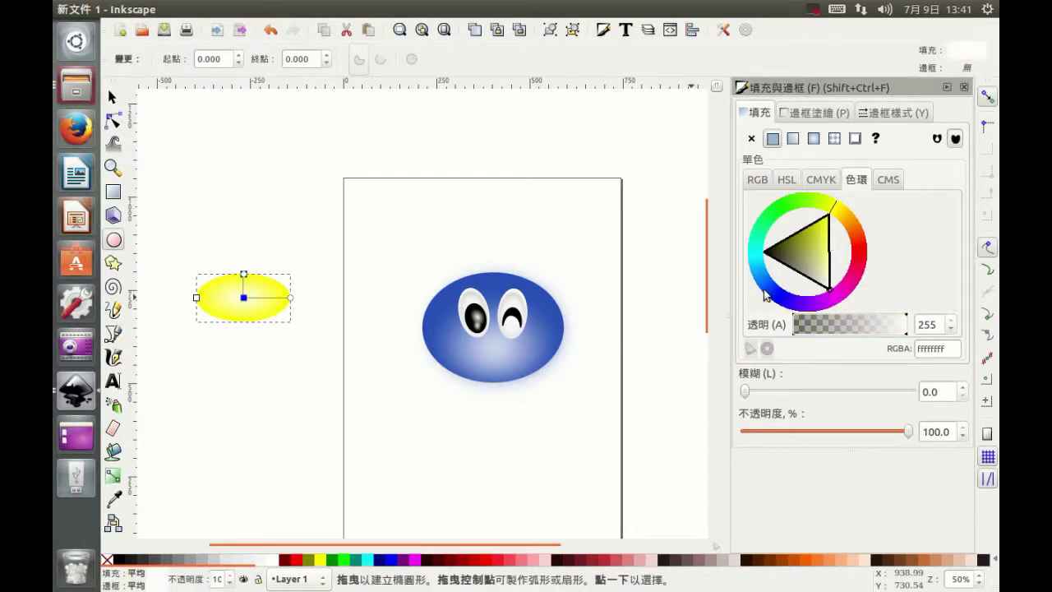
{"action": "key", "text": "n"}
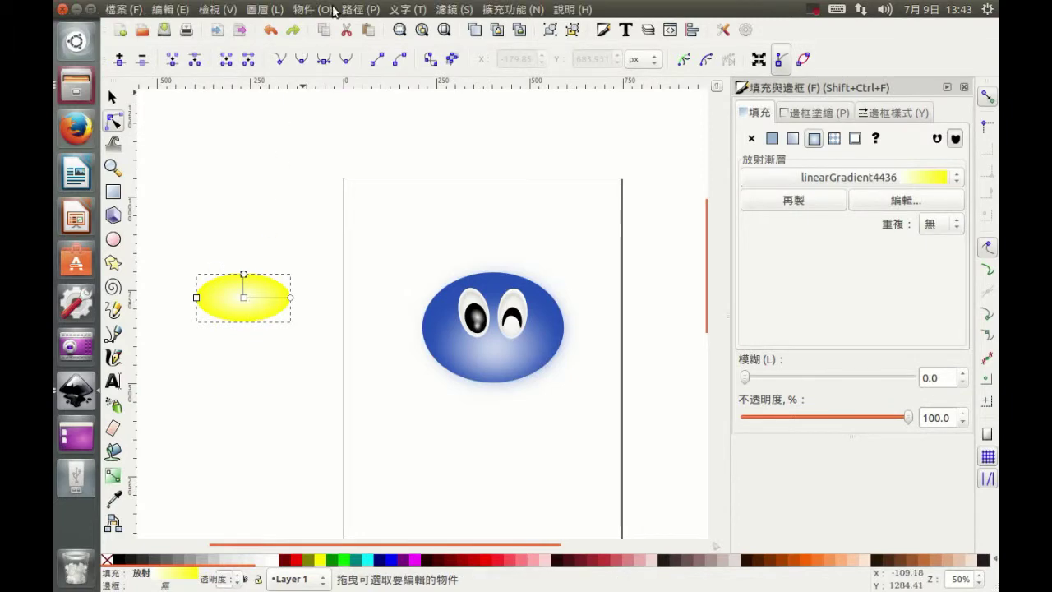
Convert the yellow ellipse to a path, insert nodes along its lower edge, and pull one up
{"action": "left_click", "coordinate": [349, 9]}
{"action": "left_click", "coordinate": [366, 30]}
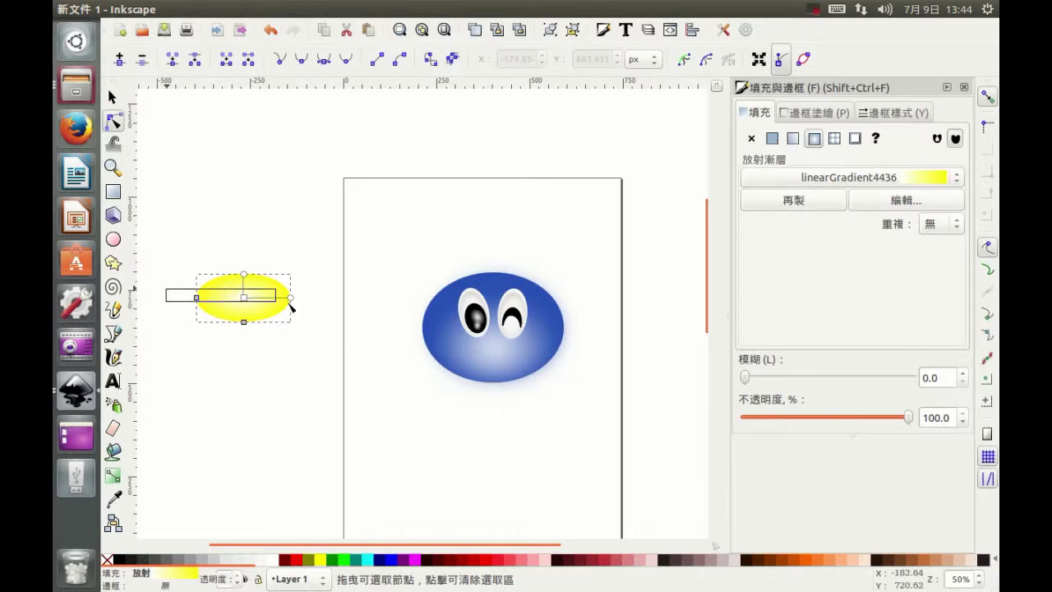
{"action": "left_click_drag", "start_coordinate": [167, 292], "coordinate": [324, 357]}
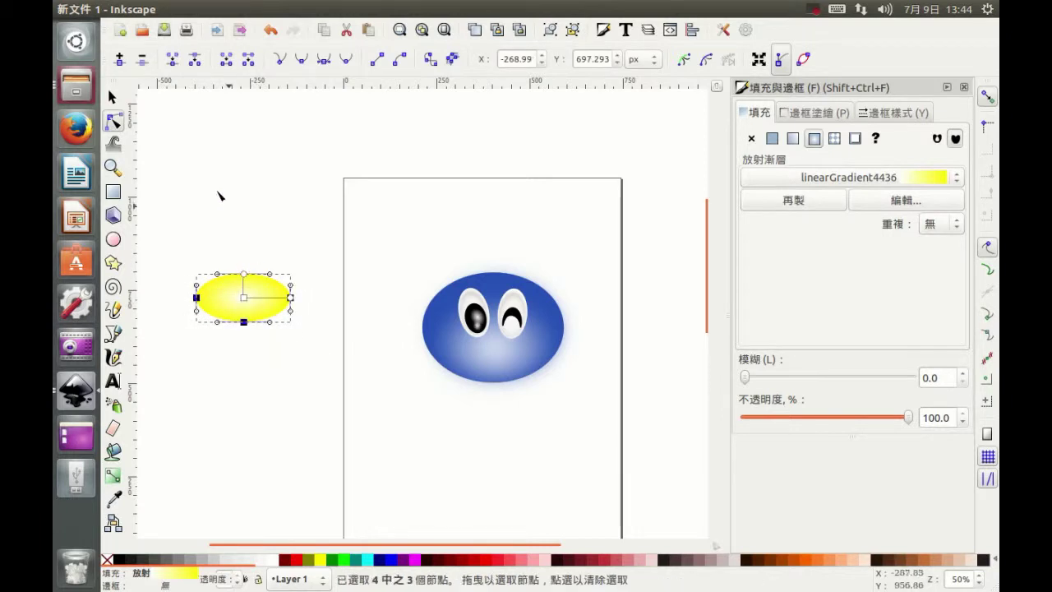
{"action": "left_click", "coordinate": [116, 61]}
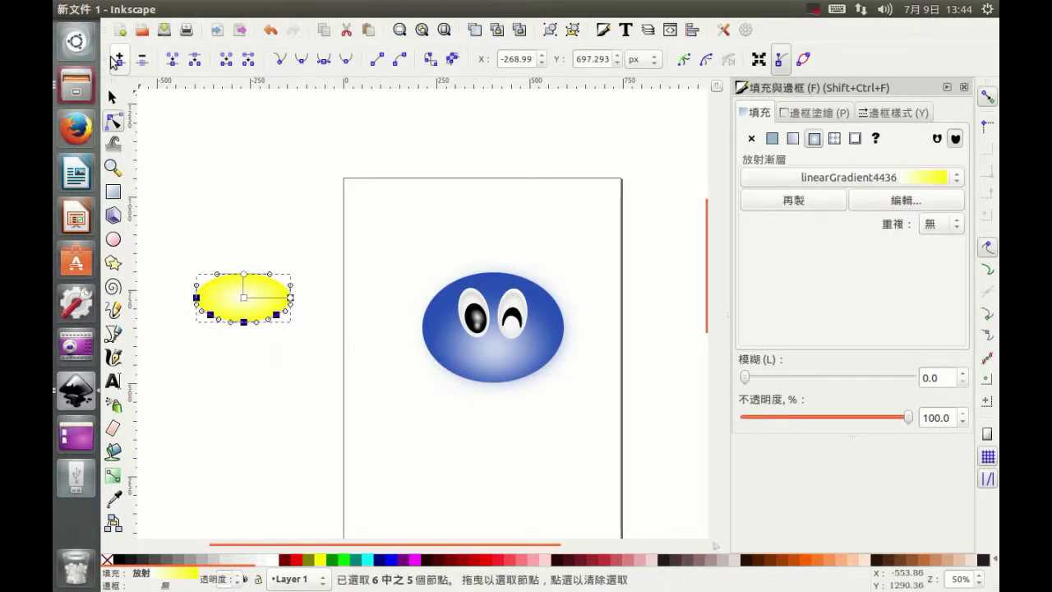
{"action": "left_click", "coordinate": [314, 214]}
{"action": "left_click_drag", "start_coordinate": [182, 304], "coordinate": [296, 321]}
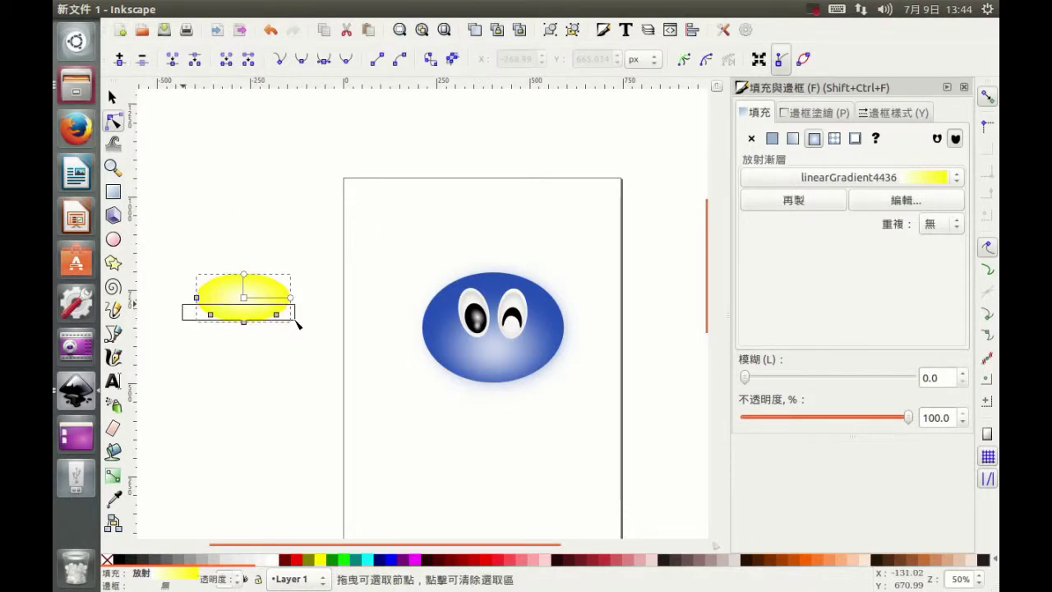
{"action": "left_click_drag", "start_coordinate": [296, 322], "coordinate": [297, 323]}
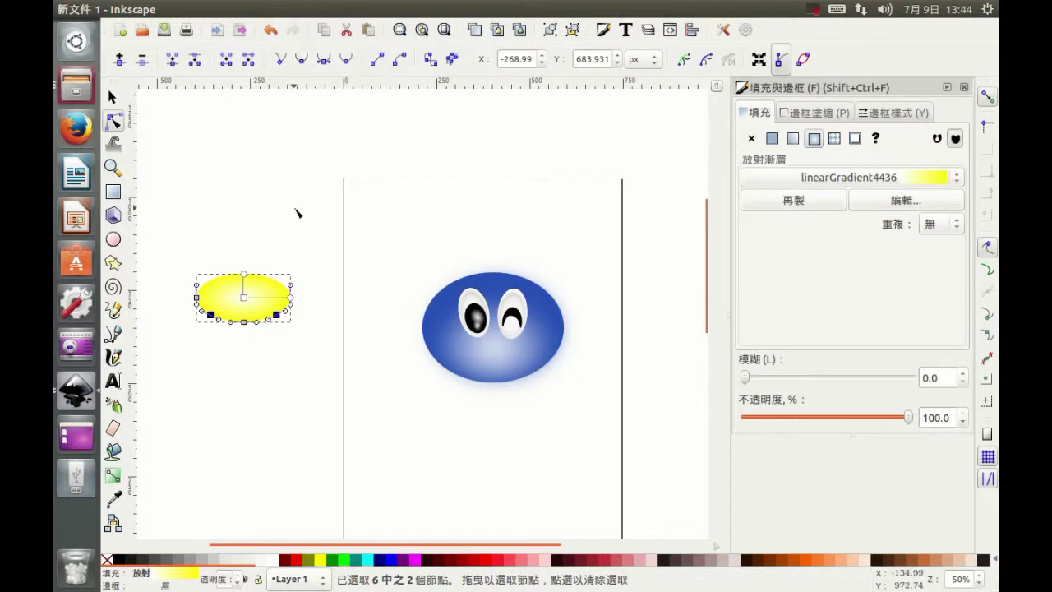
{"action": "left_click_drag", "start_coordinate": [211, 317], "coordinate": [219, 311]}
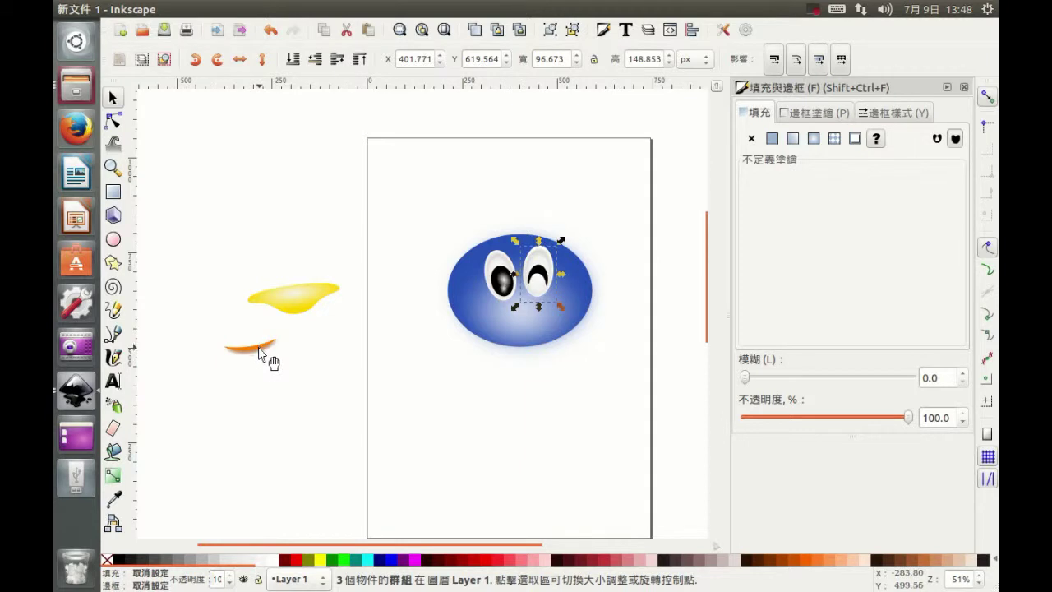
Group the orange sliver with the yellow shape and place the beak on the lower face
{"action": "left_click_drag", "start_coordinate": [260, 352], "coordinate": [311, 305]}
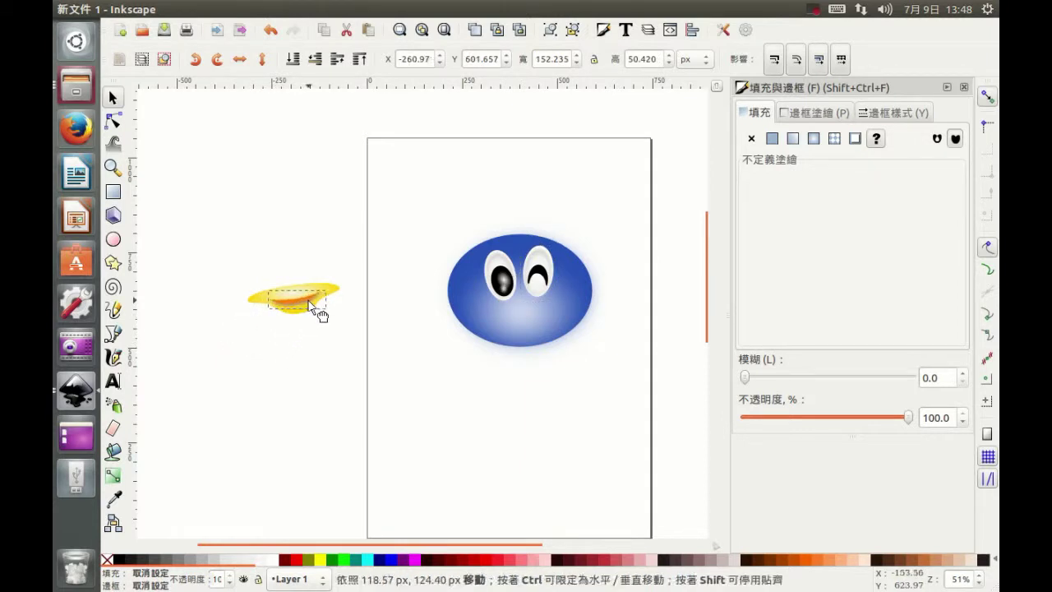
{"action": "left_click_drag", "start_coordinate": [184, 250], "coordinate": [399, 345]}
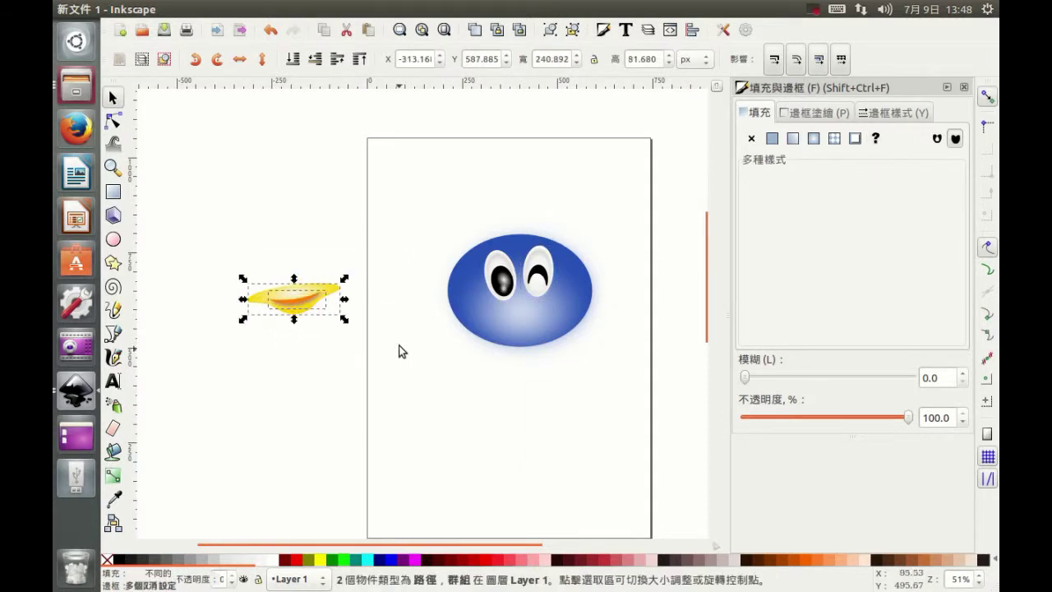
{"action": "left_click", "coordinate": [549, 31]}
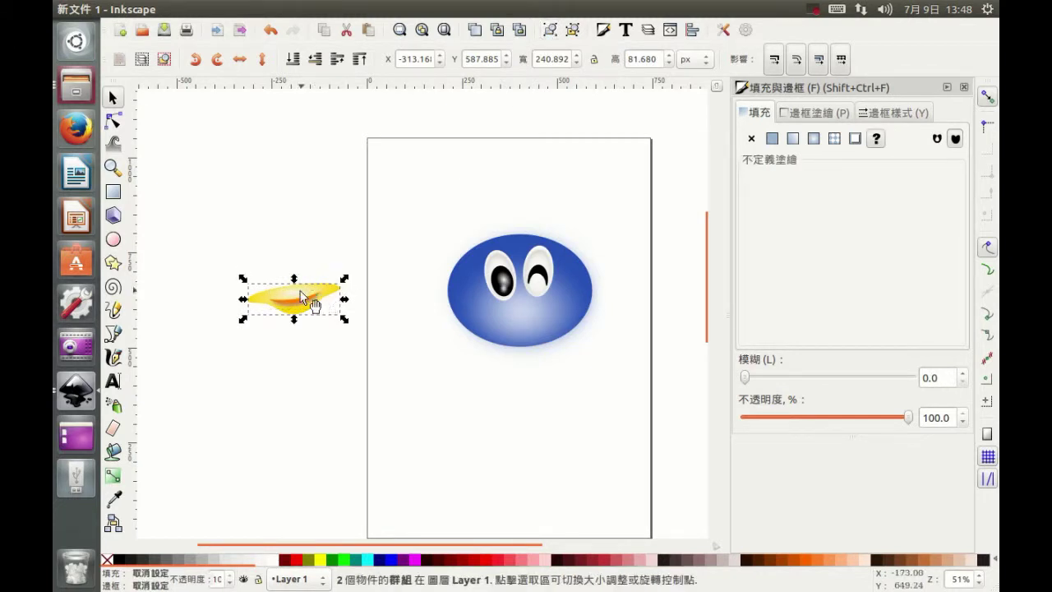
{"action": "left_click_drag", "start_coordinate": [302, 291], "coordinate": [532, 311]}
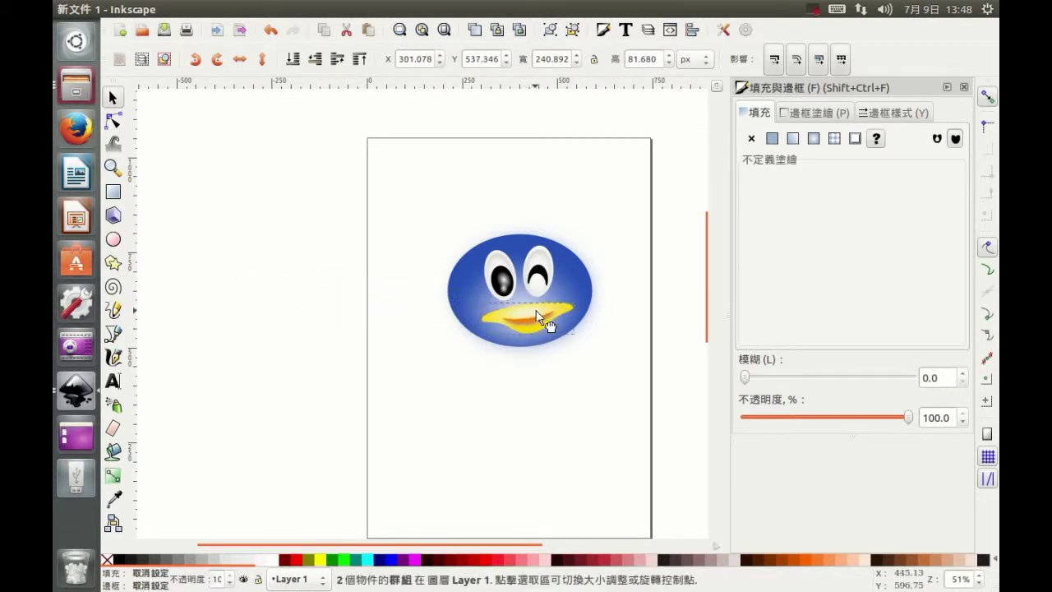
{"action": "left_click", "coordinate": [532, 308]}
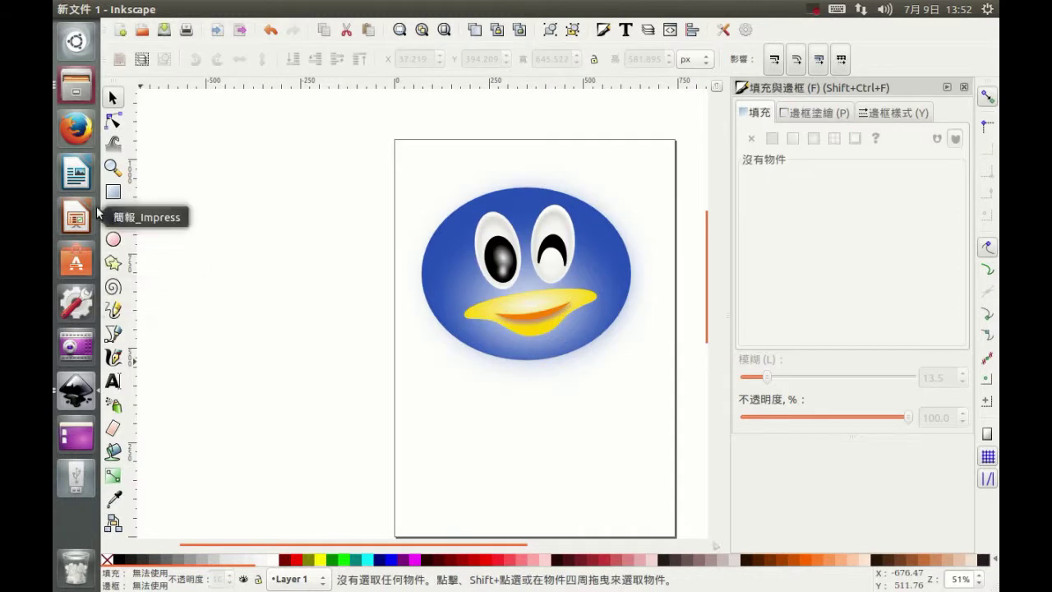
Draw a green rectangle, convert it to a path, and add midpoint nodes on its sides
{"action": "left_click", "coordinate": [114, 194]}
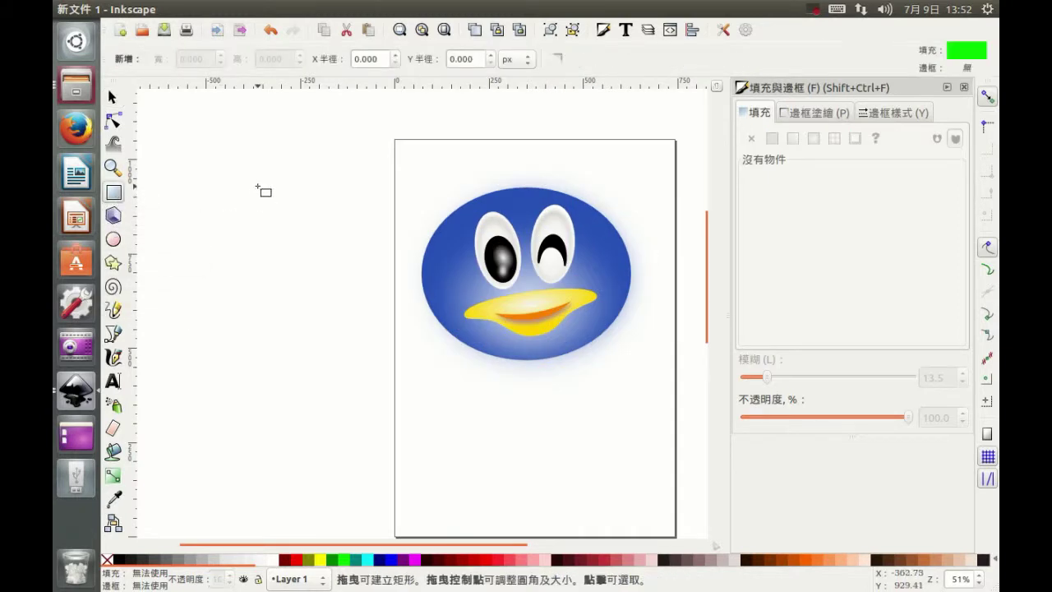
{"action": "left_click_drag", "start_coordinate": [258, 186], "coordinate": [293, 263]}
{"action": "key", "text": "n"}
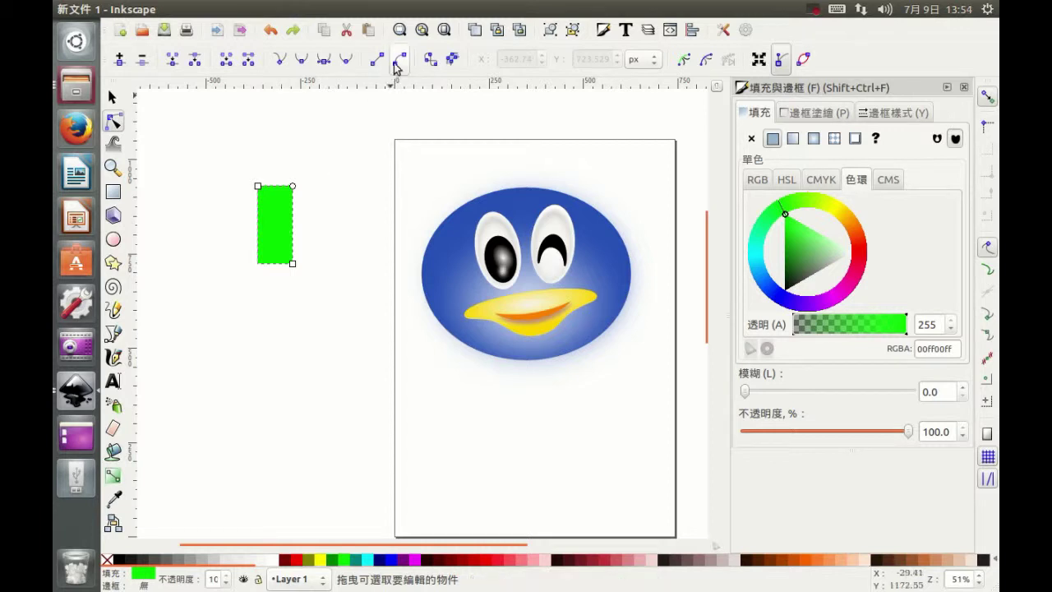
{"action": "left_click", "coordinate": [349, 10]}
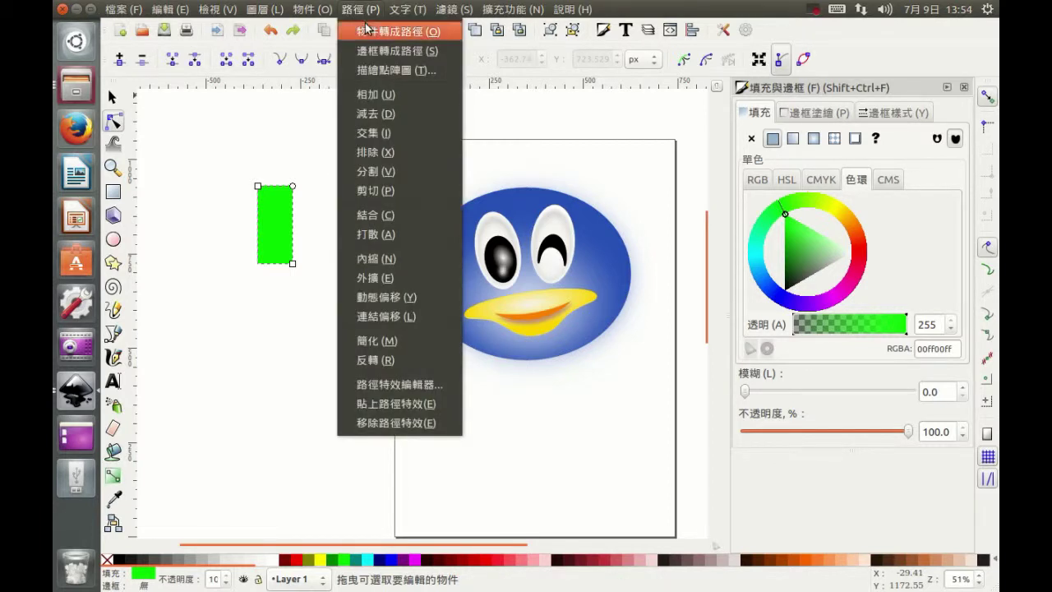
{"action": "left_click", "coordinate": [366, 31]}
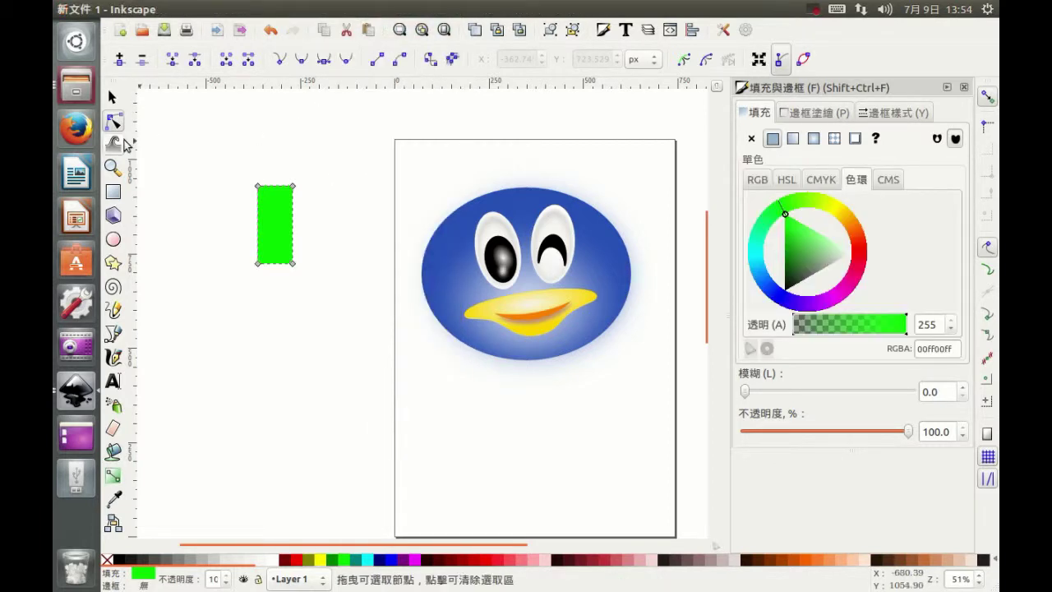
{"action": "left_click_drag", "start_coordinate": [233, 168], "coordinate": [343, 303]}
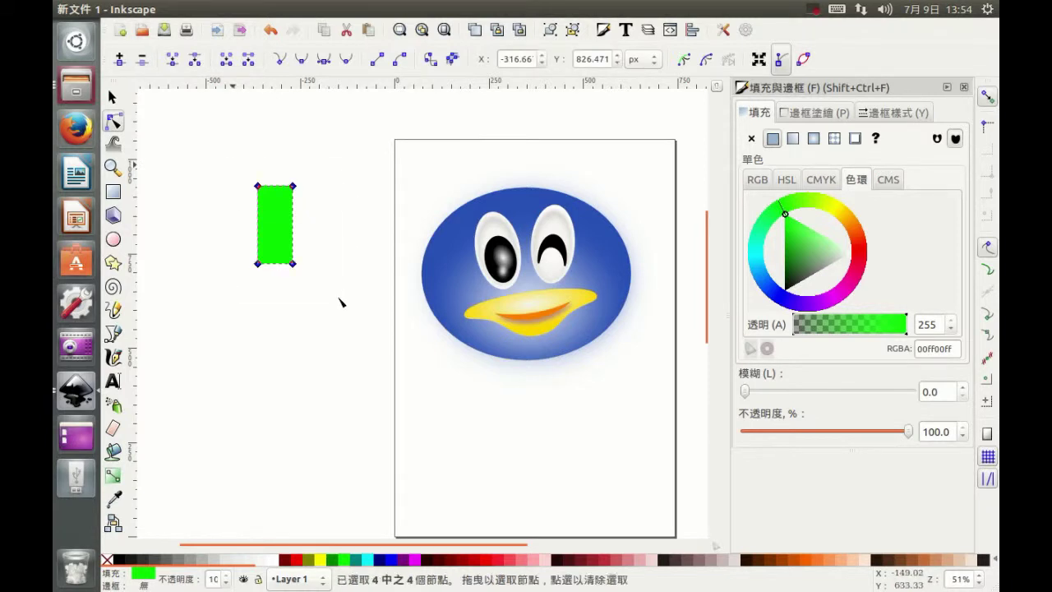
{"action": "left_click", "coordinate": [119, 59]}
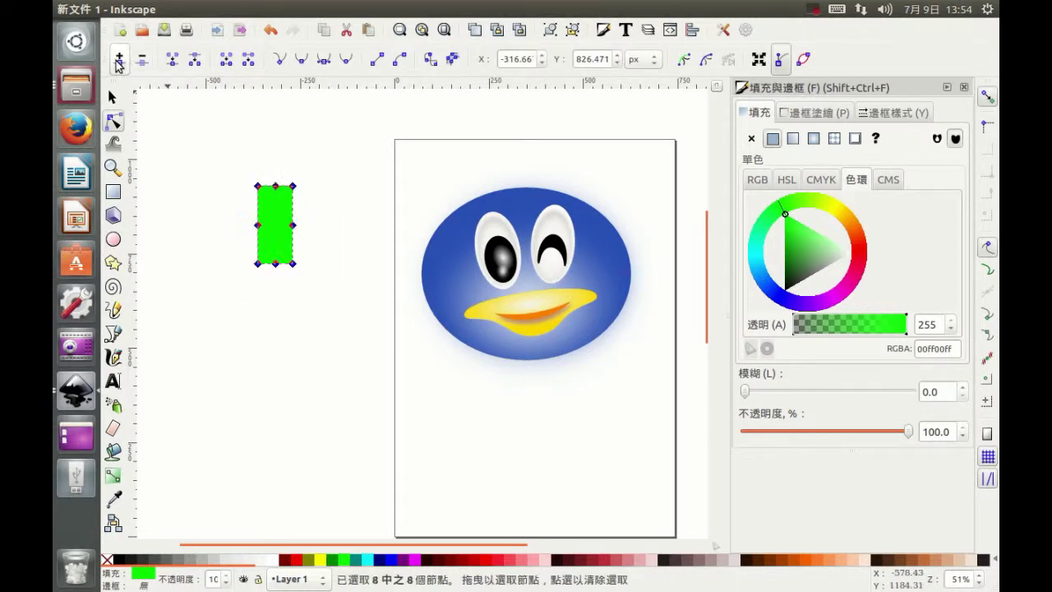
Make the middle side nodes smooth, drag them to curve the shape, and fill it white
{"action": "left_click", "coordinate": [237, 217]}
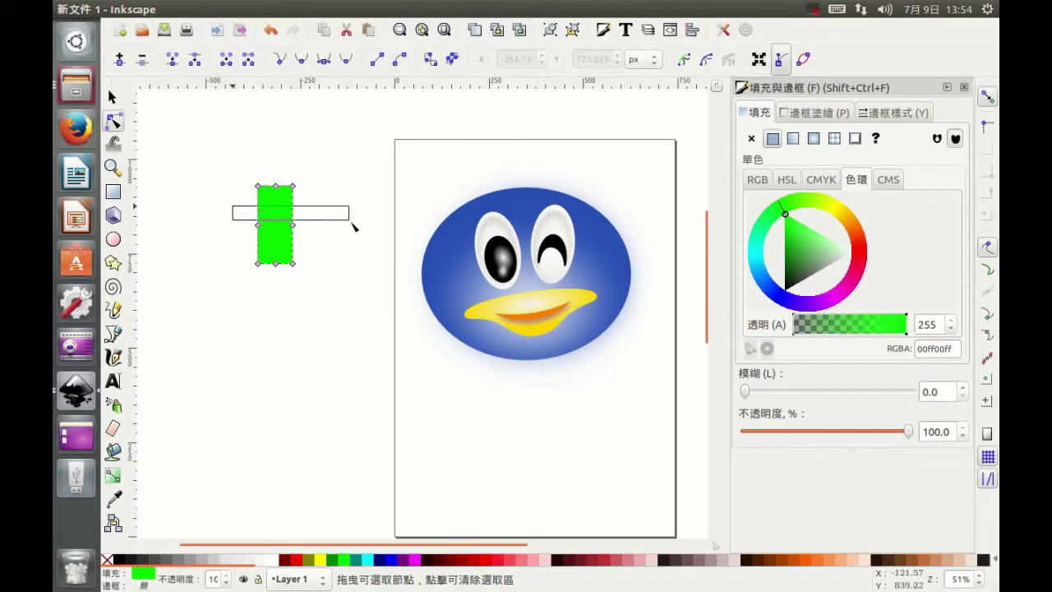
{"action": "left_click_drag", "start_coordinate": [340, 222], "coordinate": [345, 245]}
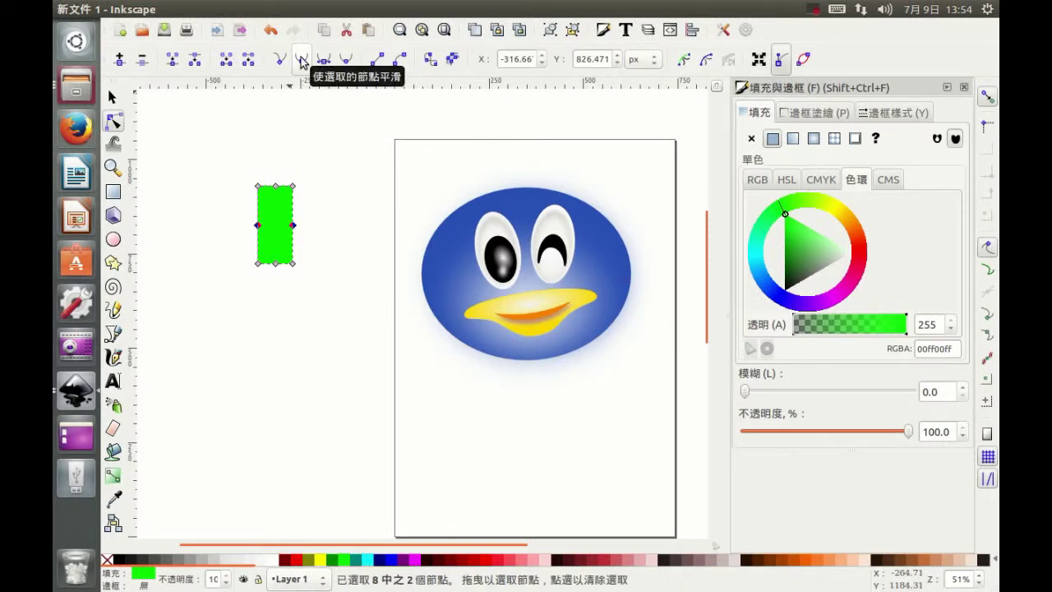
{"action": "left_click", "coordinate": [301, 63]}
{"action": "mouse_move", "coordinate": [295, 224]}
{"action": "left_mouse_down"}
{"action": "mouse_move", "coordinate": [608, 243]}
{"action": "mouse_move", "coordinate": [590, 270]}
{"action": "mouse_move", "coordinate": [593, 219]}
{"action": "left_mouse_up"}
{"action": "left_click", "coordinate": [112, 97]}
{"action": "left_click", "coordinate": [267, 560]}
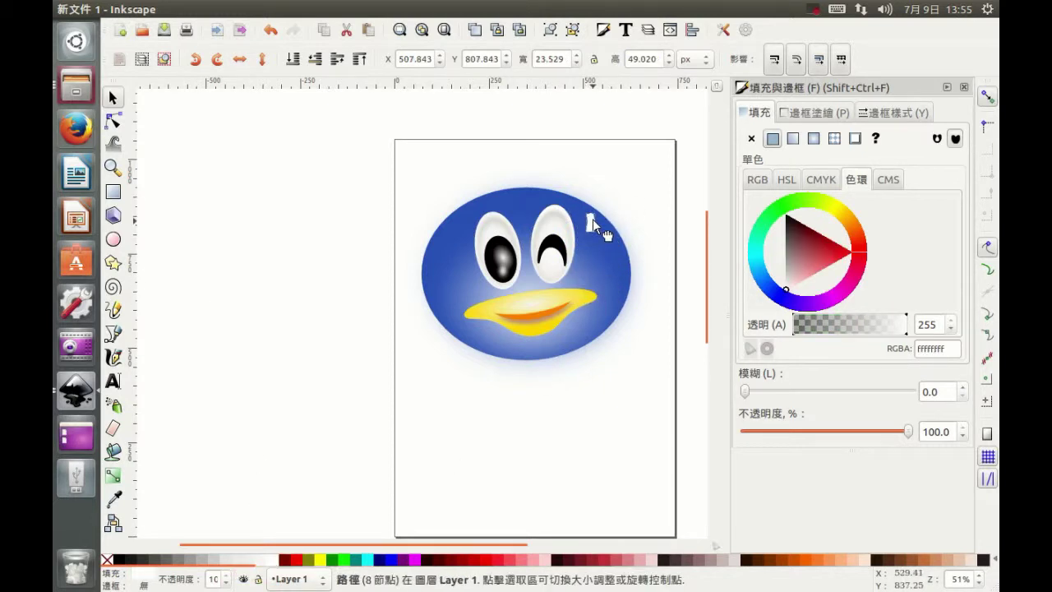
Blur the white highlight and place a duplicate on the face's lower left
{"action": "left_click_drag", "start_coordinate": [779, 392], "coordinate": [839, 392]}
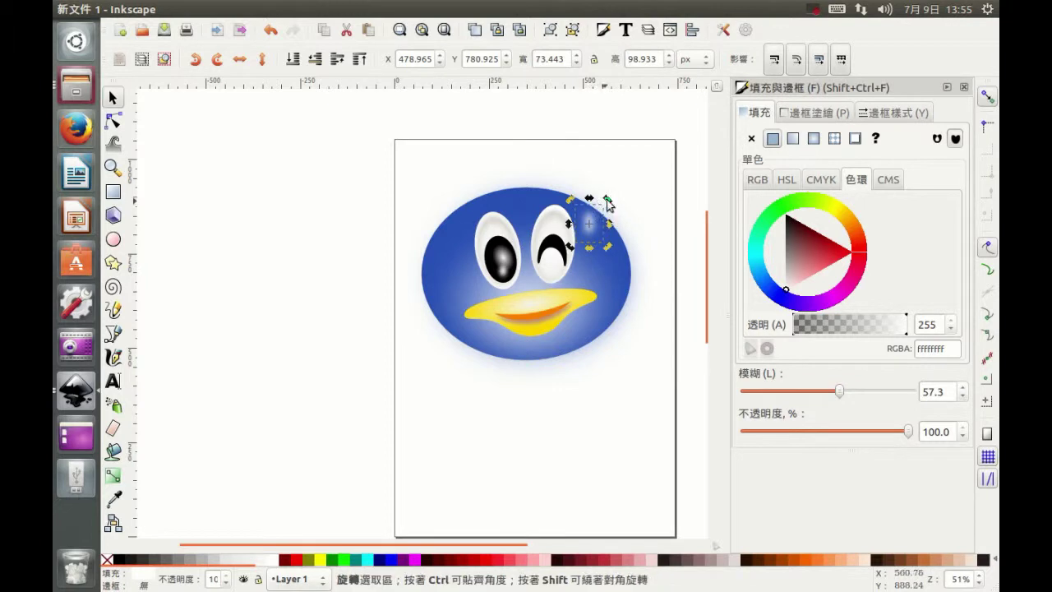
{"action": "left_click", "coordinate": [474, 30]}
{"action": "left_click_drag", "start_coordinate": [592, 222], "coordinate": [437, 303]}
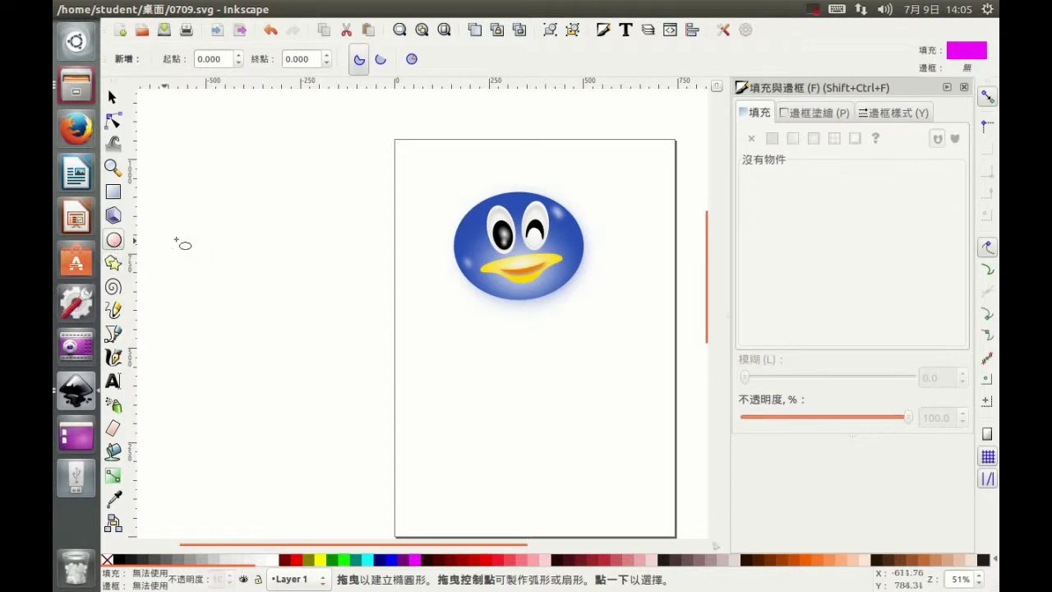
Draw a magenta ellipse and overlap a wider blue copy on it
{"action": "mouse_move", "coordinate": [205, 212]}
{"action": "left_mouse_down"}
{"action": "mouse_move", "coordinate": [312, 305]}
{"action": "mouse_move", "coordinate": [336, 306]}
{"action": "left_mouse_up"}
{"action": "key", "text": "s"}
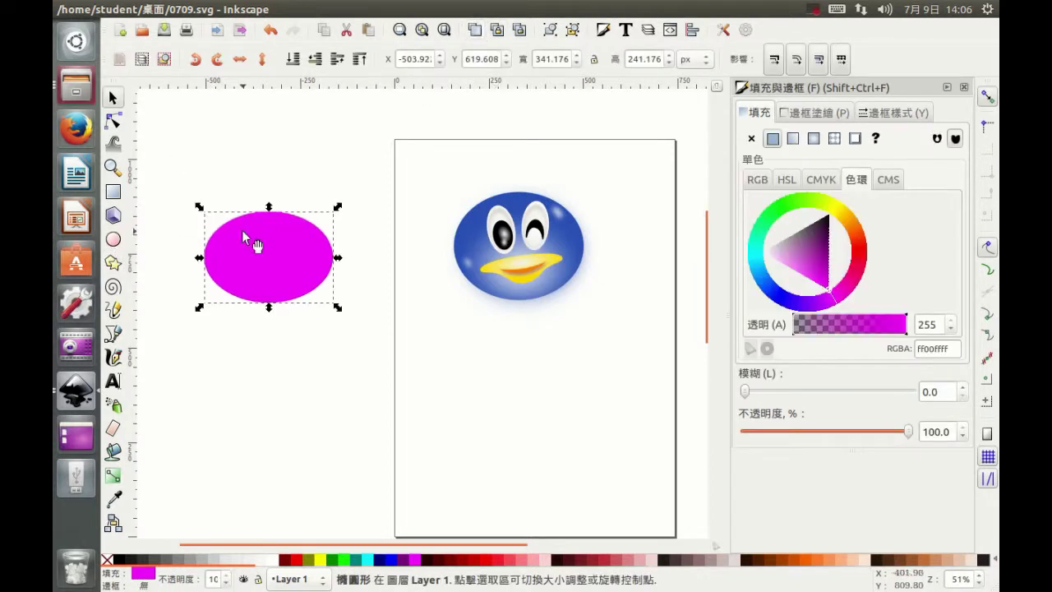
{"action": "key", "text": "ctrl+d"}
{"action": "left_click_drag", "start_coordinate": [243, 233], "coordinate": [300, 181]}
{"action": "left_click", "coordinate": [383, 560]}
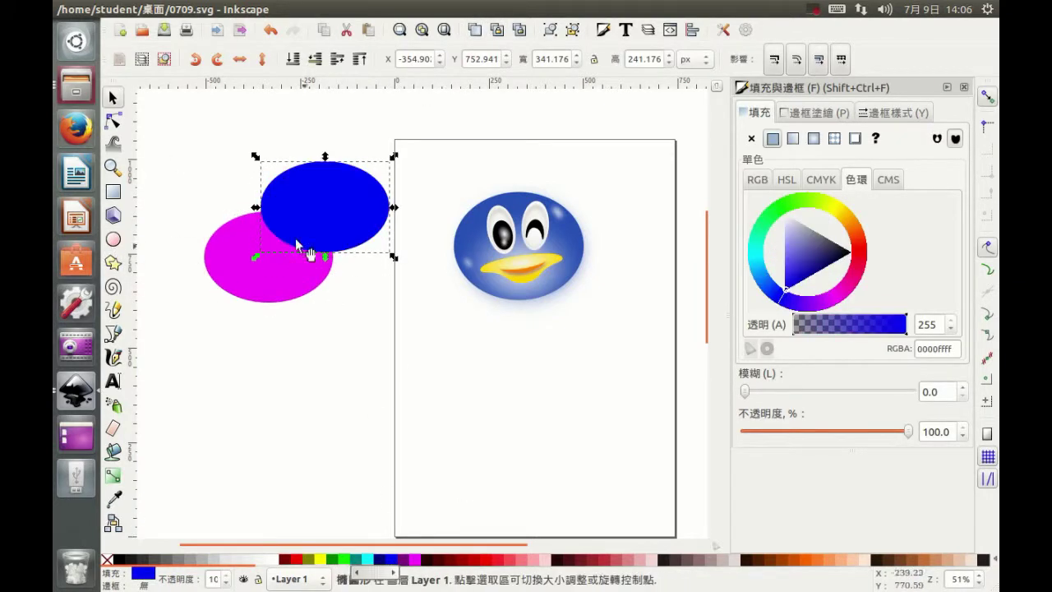
{"action": "left_click_drag", "start_coordinate": [326, 197], "coordinate": [271, 234]}
{"action": "mouse_move", "coordinate": [336, 243]}
{"action": "left_mouse_down"}
{"action": "mouse_move", "coordinate": [350, 240]}
{"action": "mouse_move", "coordinate": [322, 236]}
{"action": "left_mouse_up"}
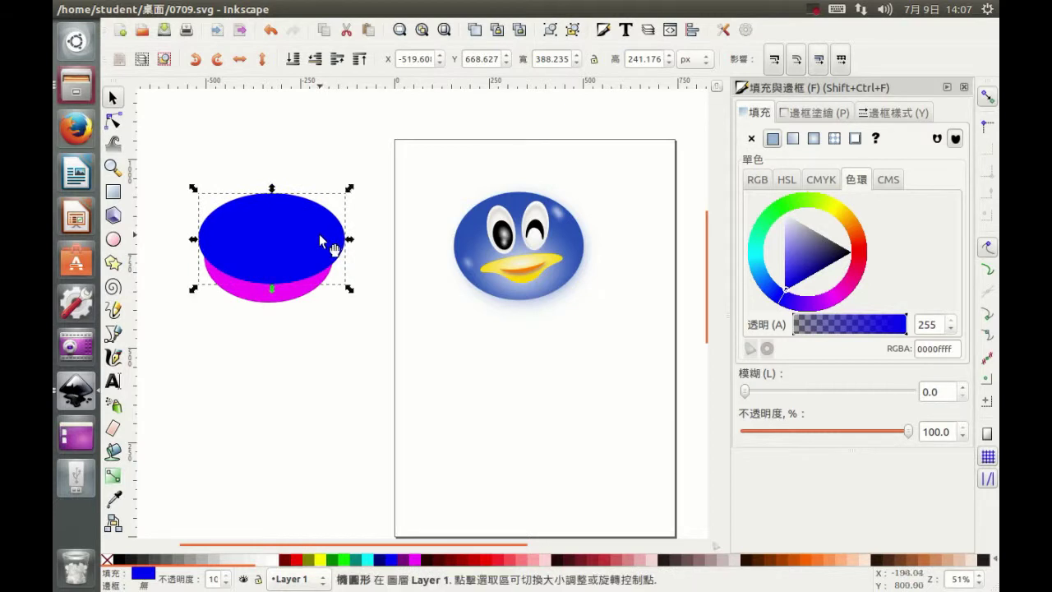
Apply Path > Difference to both ellipses, leaving a magenta crescent
{"action": "left_click_drag", "start_coordinate": [170, 140], "coordinate": [399, 363]}
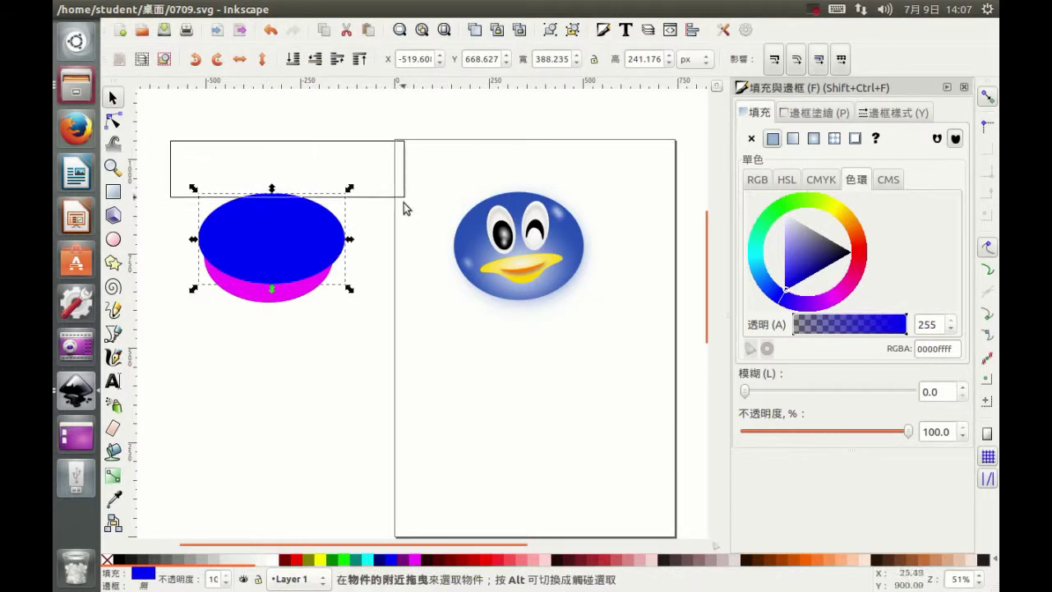
{"action": "left_click", "coordinate": [359, 10]}
{"action": "left_click", "coordinate": [379, 112]}
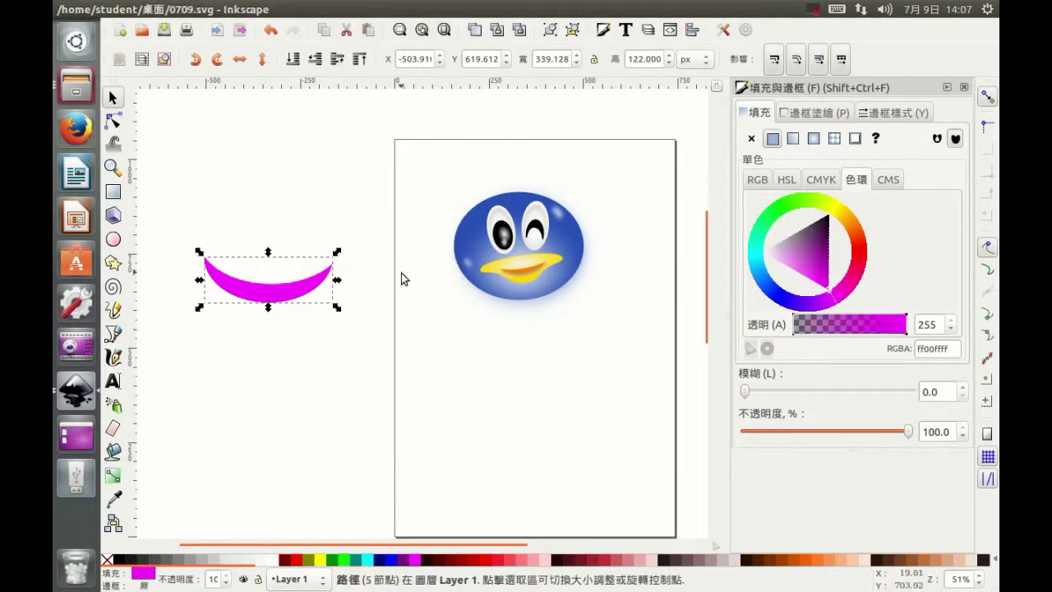
Duplicate the magenta crescent, shrink the copy and blur it heavily to 19.6
{"action": "key", "text": "ctrl+d"}
{"action": "left_click_drag", "start_coordinate": [267, 279], "coordinate": [285, 210]}
{"action": "left_click_drag", "start_coordinate": [354, 182], "coordinate": [322, 202]}
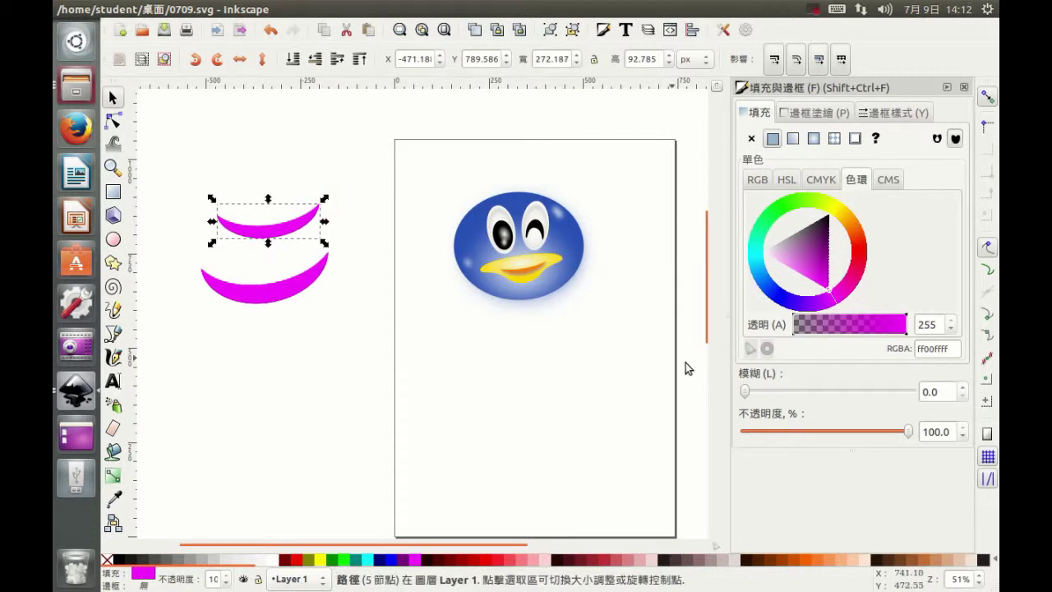
{"action": "left_click", "coordinate": [745, 393]}
{"action": "left_click_drag", "start_coordinate": [751, 393], "coordinate": [777, 393]}
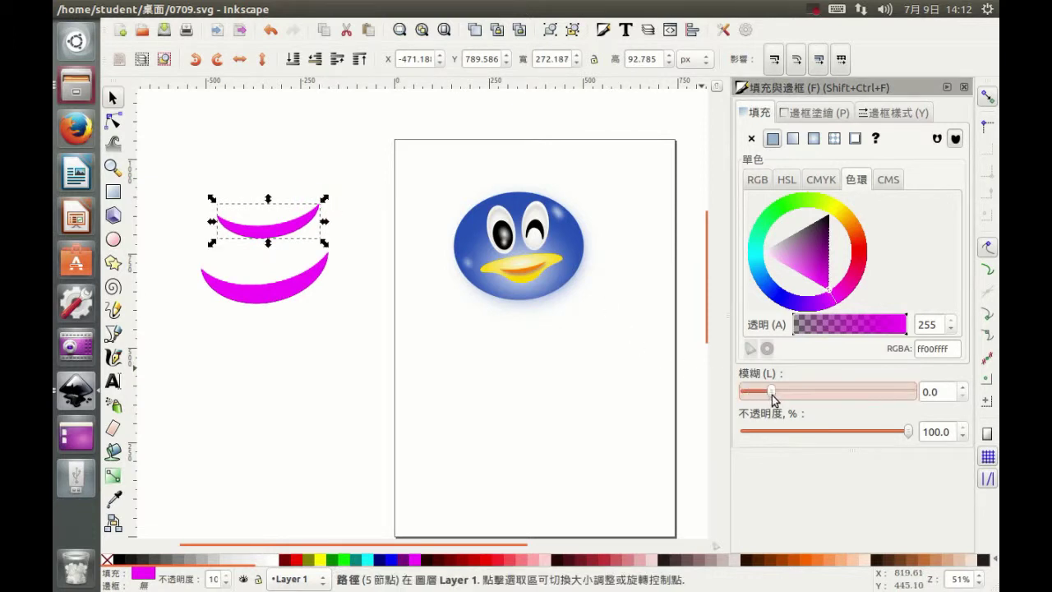
Make the blurred copy near-white on the crescent, then duplicate the pair below it
{"action": "left_click", "coordinate": [766, 257]}
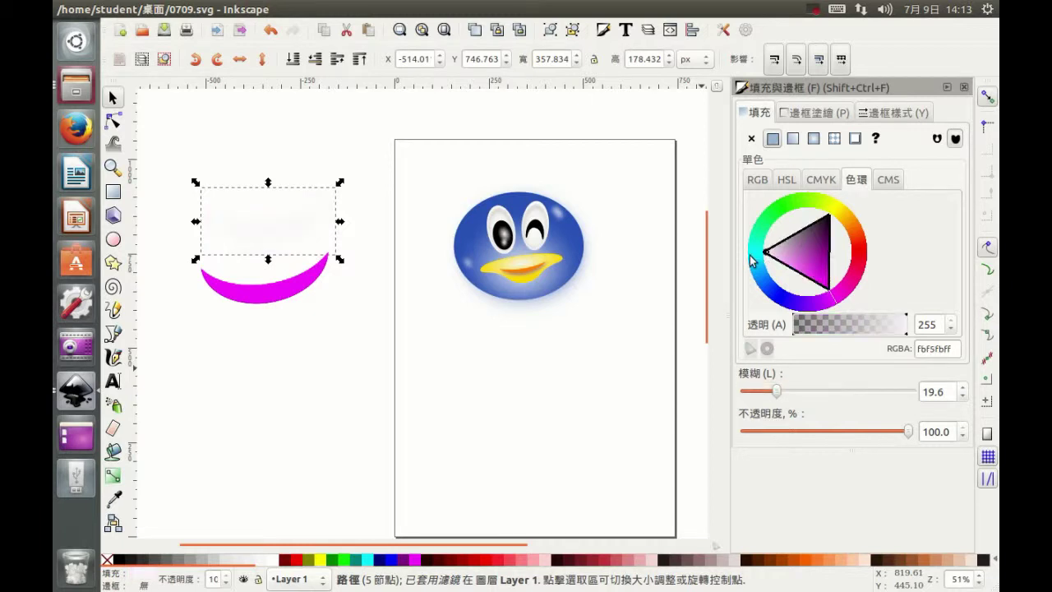
{"action": "left_click_drag", "start_coordinate": [282, 236], "coordinate": [276, 290]}
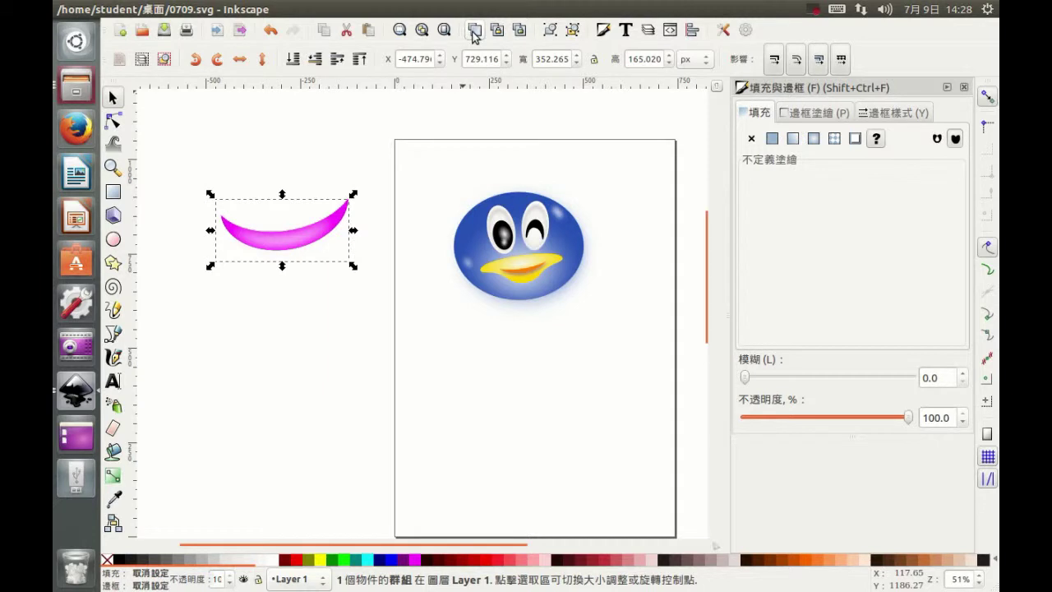
{"action": "left_click", "coordinate": [474, 31]}
{"action": "left_click_drag", "start_coordinate": [309, 230], "coordinate": [319, 330]}
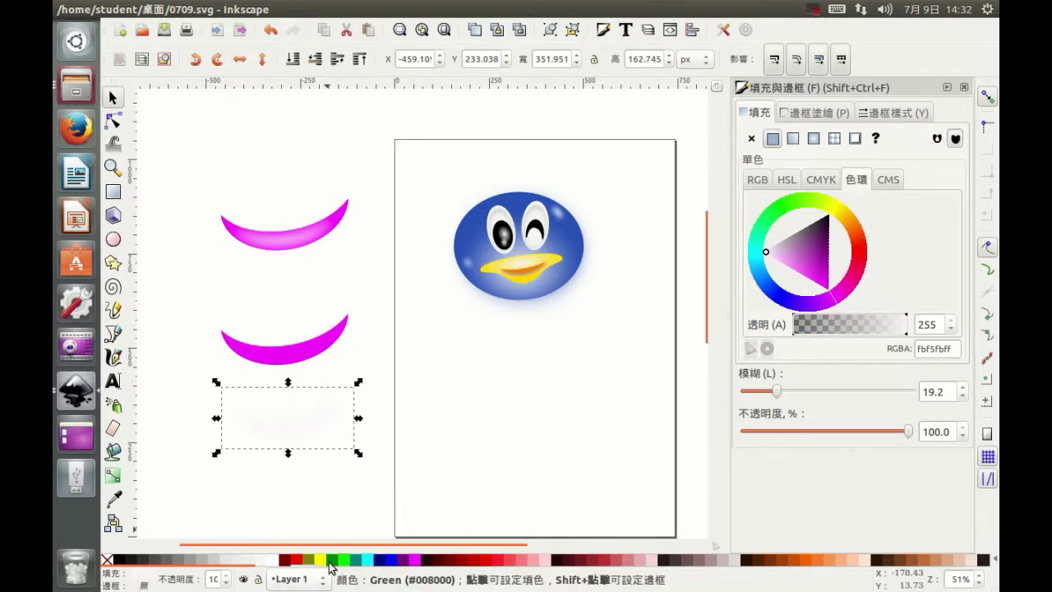
Turn the blurred copy green, convert it to a path, and stack the arcs and green band
{"action": "left_click", "coordinate": [331, 559]}
{"action": "left_click_drag", "start_coordinate": [317, 338], "coordinate": [317, 248]}
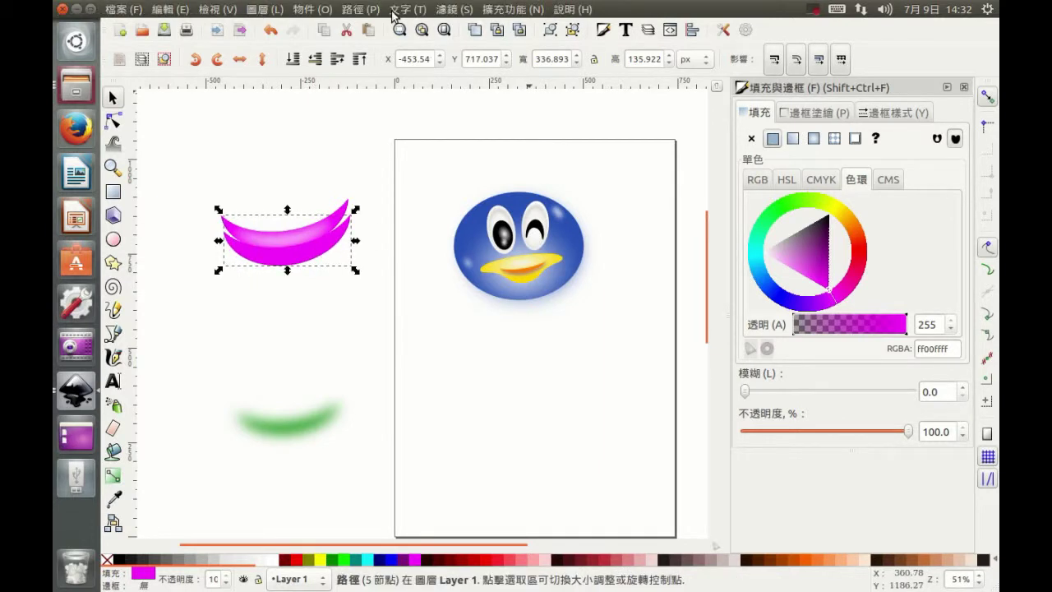
{"action": "left_click", "coordinate": [362, 9]}
{"action": "left_click", "coordinate": [378, 28]}
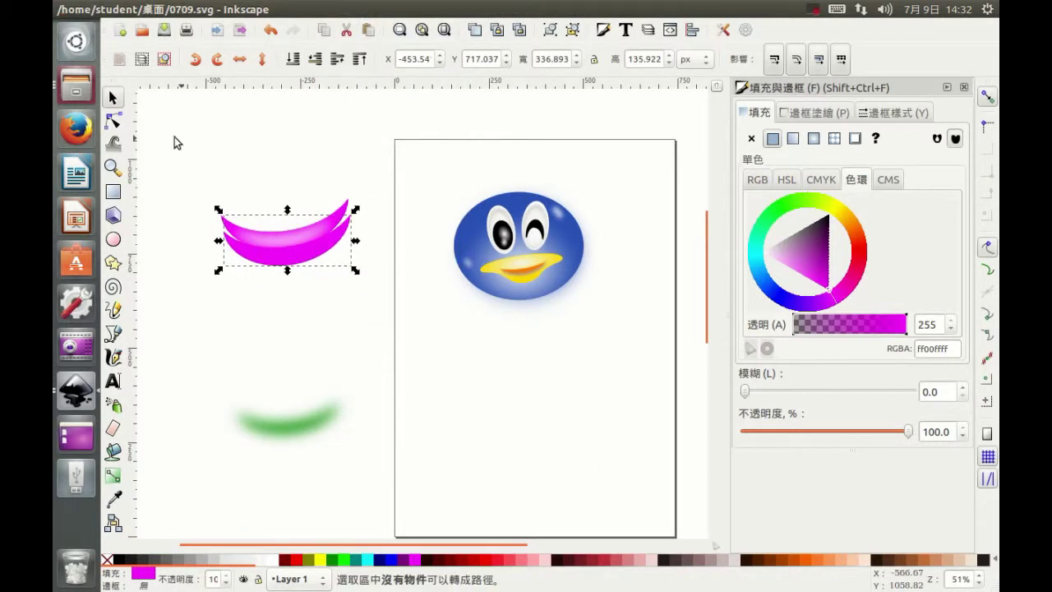
{"action": "left_click", "coordinate": [115, 123]}
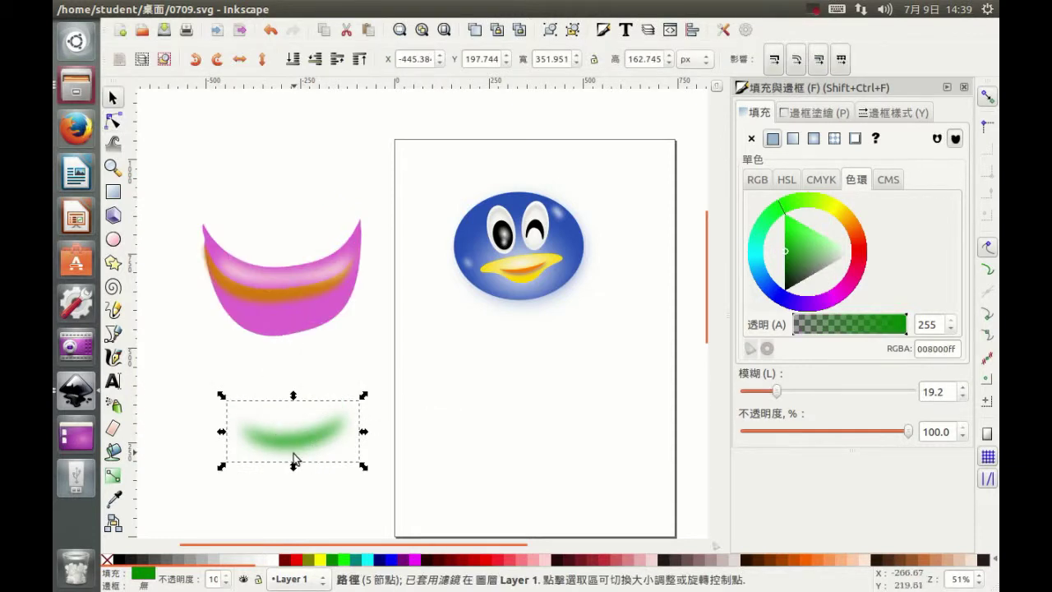
{"action": "left_click_drag", "start_coordinate": [286, 448], "coordinate": [285, 322]}
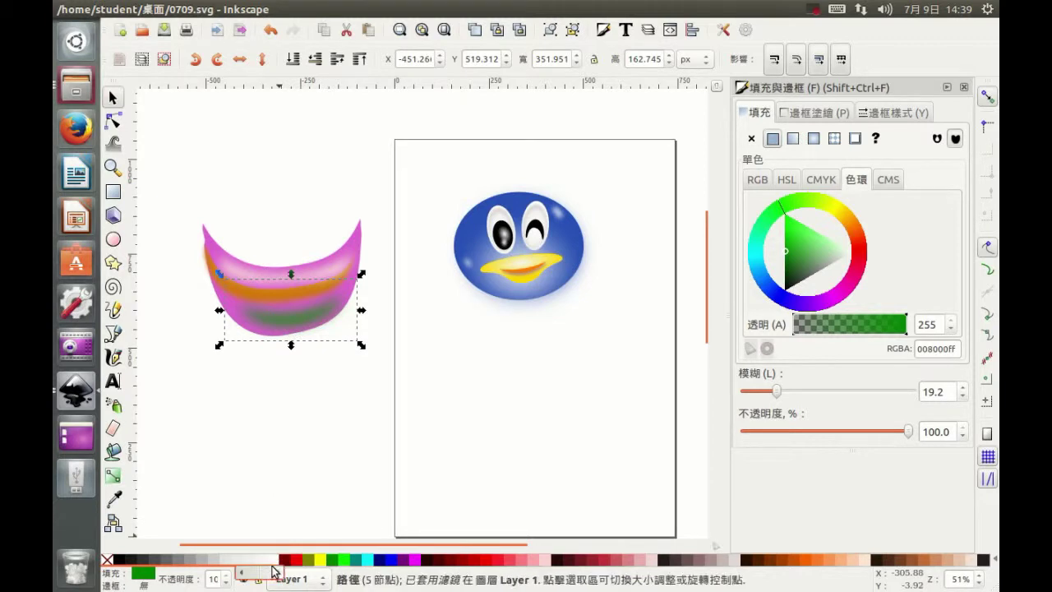
Group all five scarf pieces and shrink them onto the penguin's neck
{"action": "left_click_drag", "start_coordinate": [169, 173], "coordinate": [374, 349]}
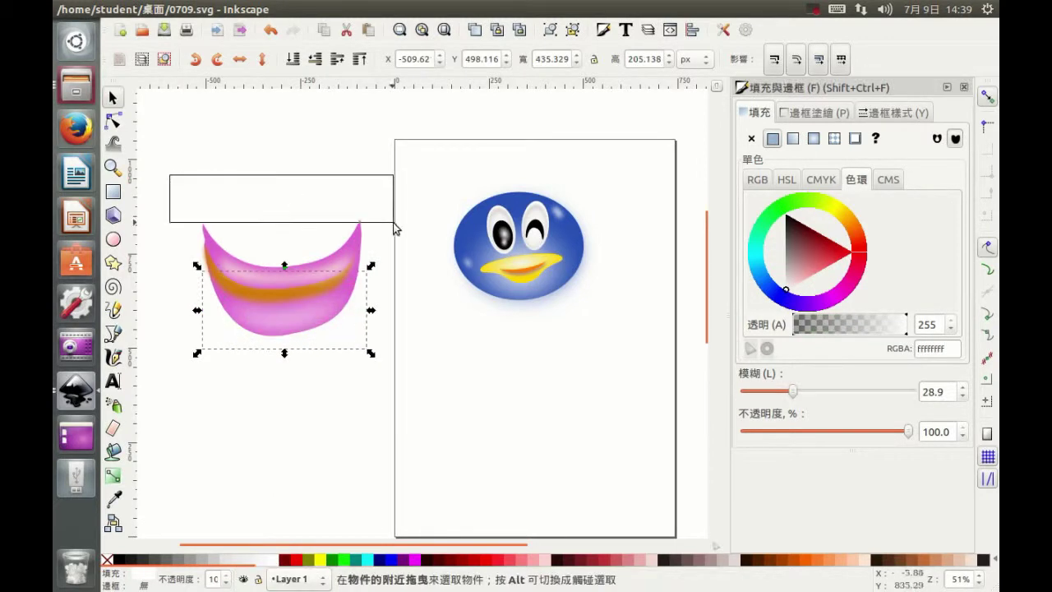
{"action": "left_click", "coordinate": [571, 29]}
{"action": "left_click_drag", "start_coordinate": [336, 281], "coordinate": [567, 329]}
{"action": "mouse_move", "coordinate": [615, 255]}
{"action": "left_mouse_down"}
{"action": "mouse_move", "coordinate": [570, 292]}
{"action": "mouse_move", "coordinate": [579, 300]}
{"action": "left_mouse_up"}
{"action": "left_click", "coordinate": [113, 239]}
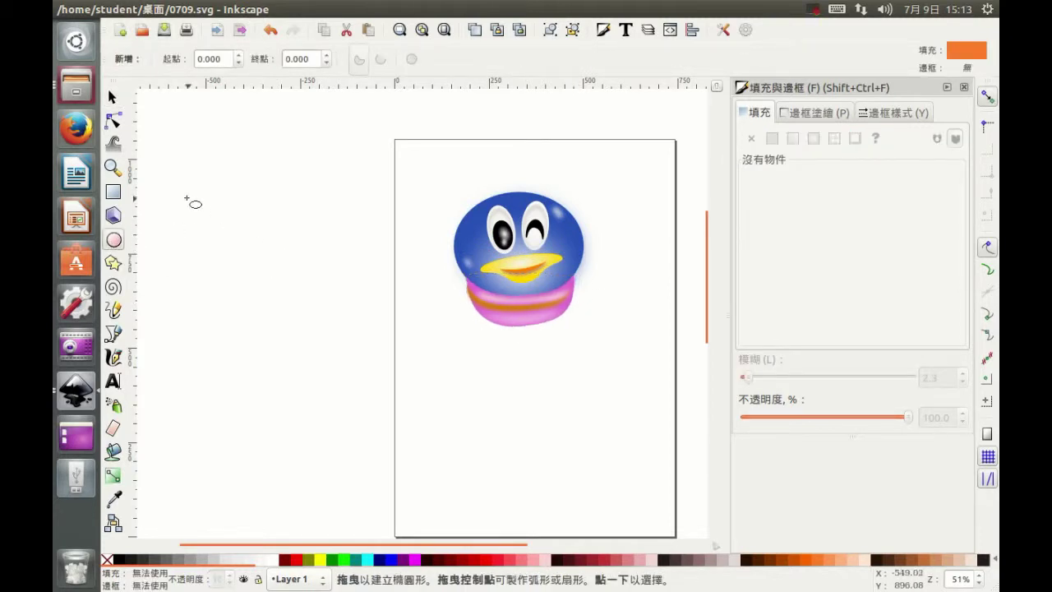
Draw an orange ellipse, convert it to a path, and sharpen its left node upward
{"action": "left_click_drag", "start_coordinate": [170, 198], "coordinate": [337, 263]}
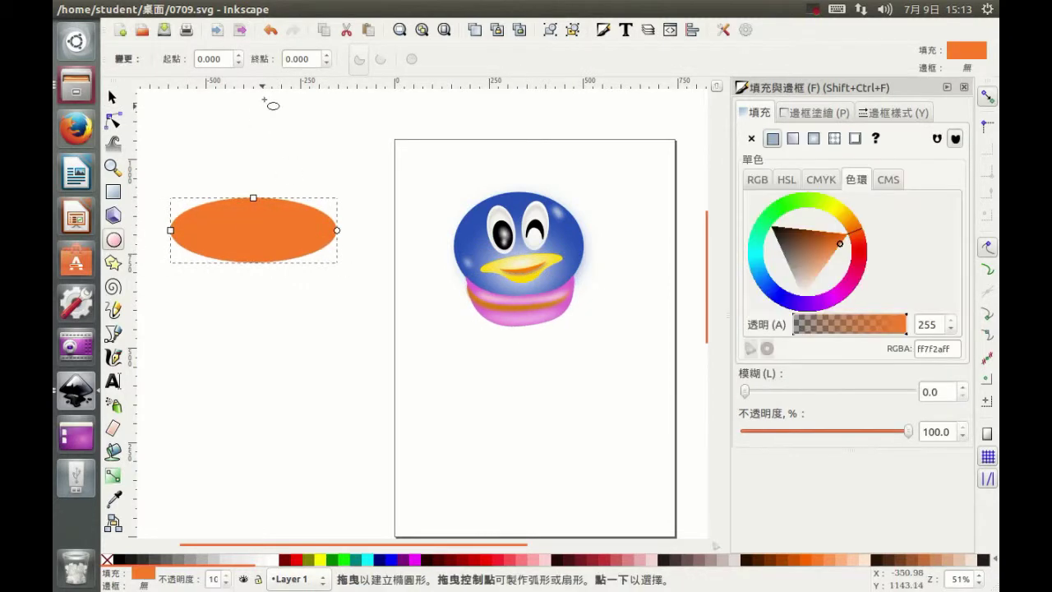
{"action": "left_click", "coordinate": [361, 8]}
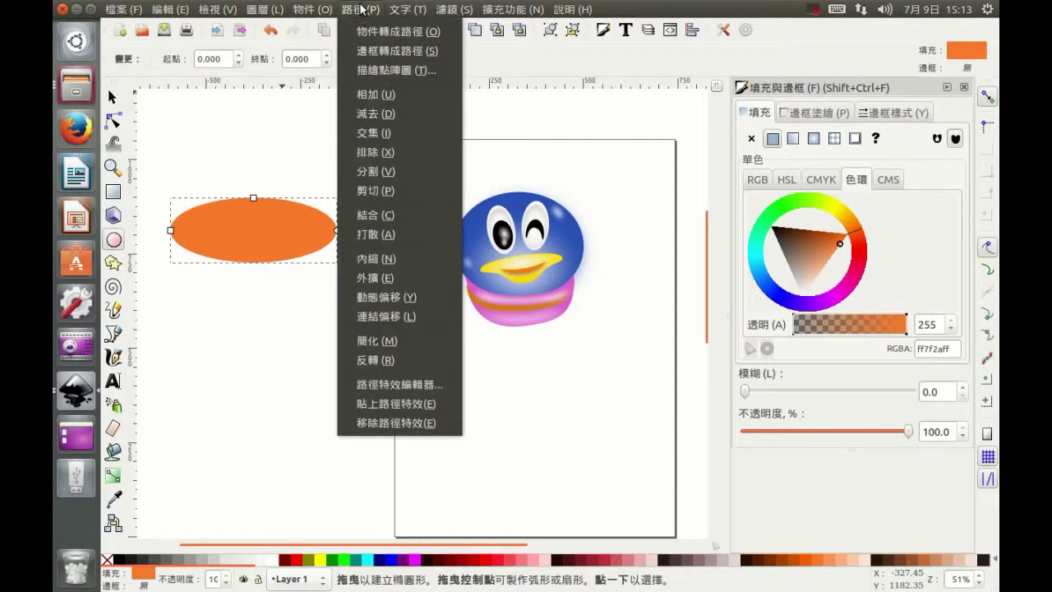
{"action": "left_click", "coordinate": [374, 32]}
{"action": "key", "text": "n"}
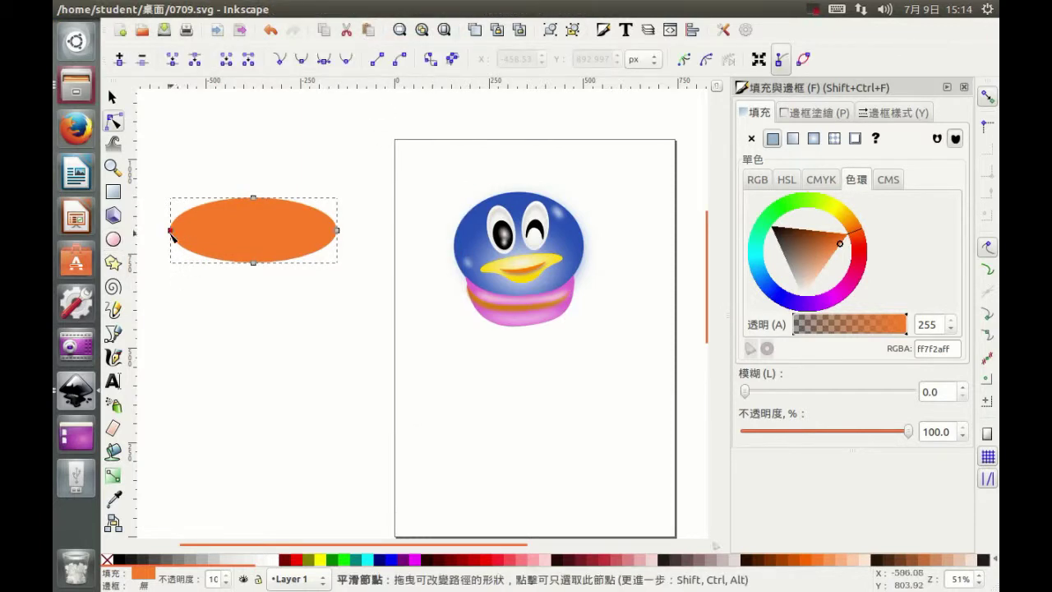
{"action": "left_click", "coordinate": [170, 231]}
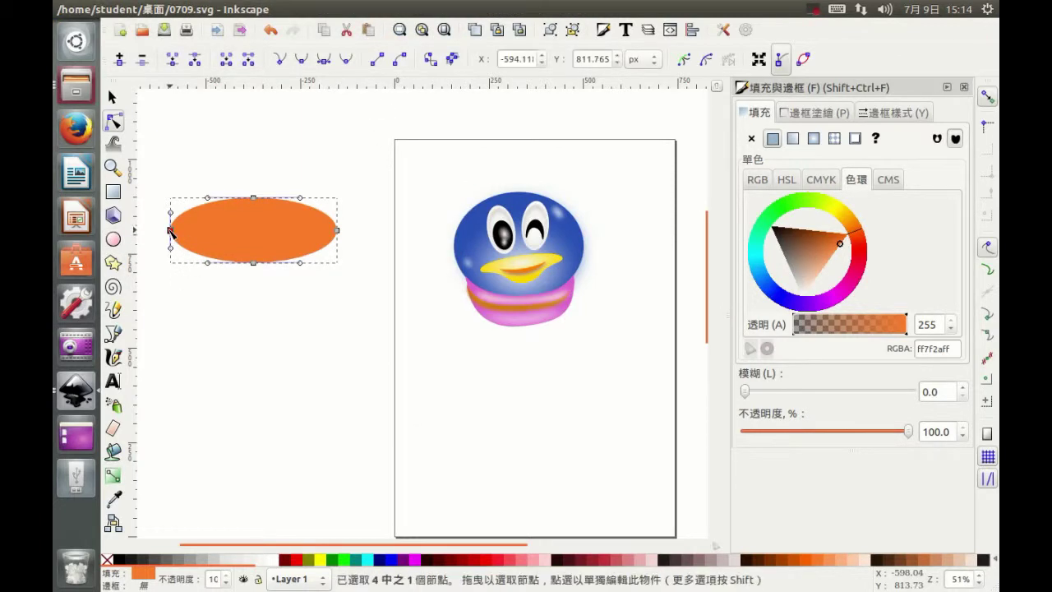
{"action": "left_click", "coordinate": [280, 61]}
{"action": "left_click_drag", "start_coordinate": [171, 231], "coordinate": [168, 202]}
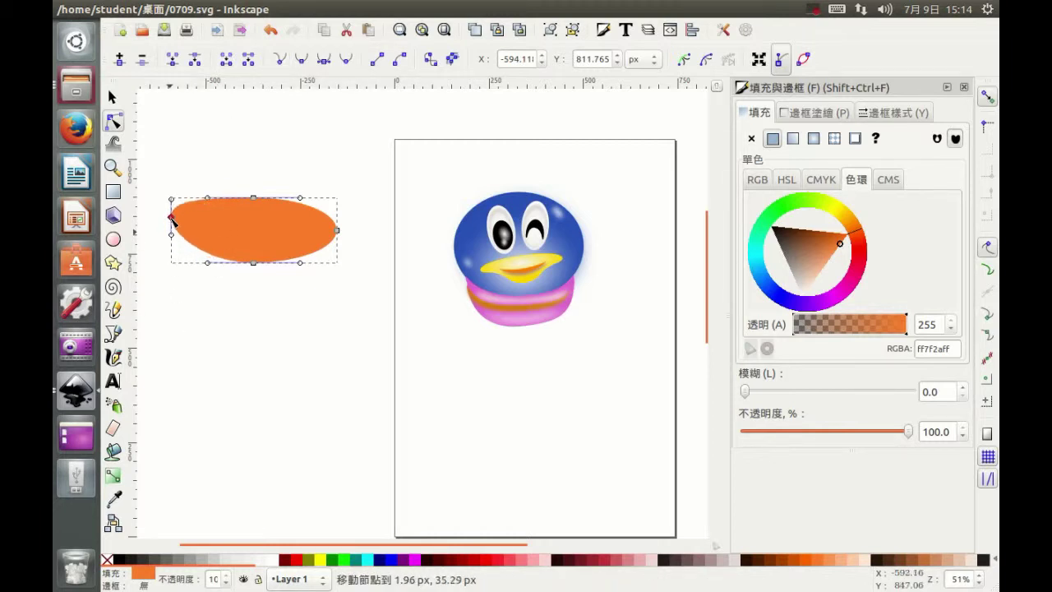
Reshape the path's nodes into a notched, pointed scarf tail with a curved edge
{"action": "left_click_drag", "start_coordinate": [242, 157], "coordinate": [356, 187]}
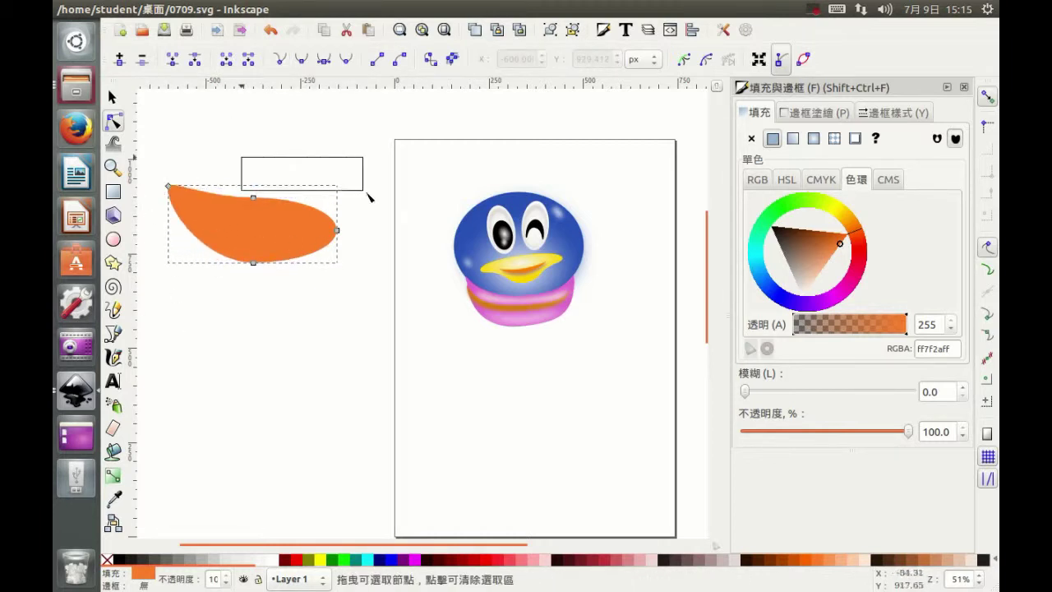
{"action": "left_click_drag", "start_coordinate": [380, 312], "coordinate": [381, 312]}
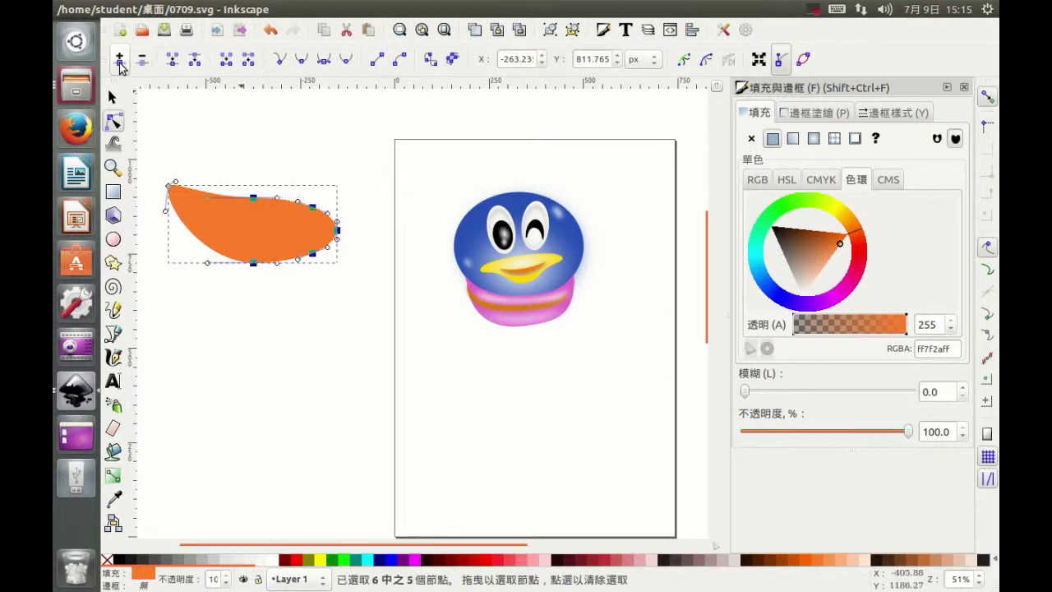
{"action": "key", "text": "Escape"}
{"action": "mouse_move", "coordinate": [316, 257]}
{"action": "left_mouse_down"}
{"action": "mouse_move", "coordinate": [339, 263]}
{"action": "mouse_move", "coordinate": [314, 216]}
{"action": "mouse_move", "coordinate": [379, 175]}
{"action": "mouse_move", "coordinate": [369, 178]}
{"action": "left_mouse_up"}
{"action": "left_click_drag", "start_coordinate": [318, 238], "coordinate": [346, 236]}
{"action": "key", "text": "s"}
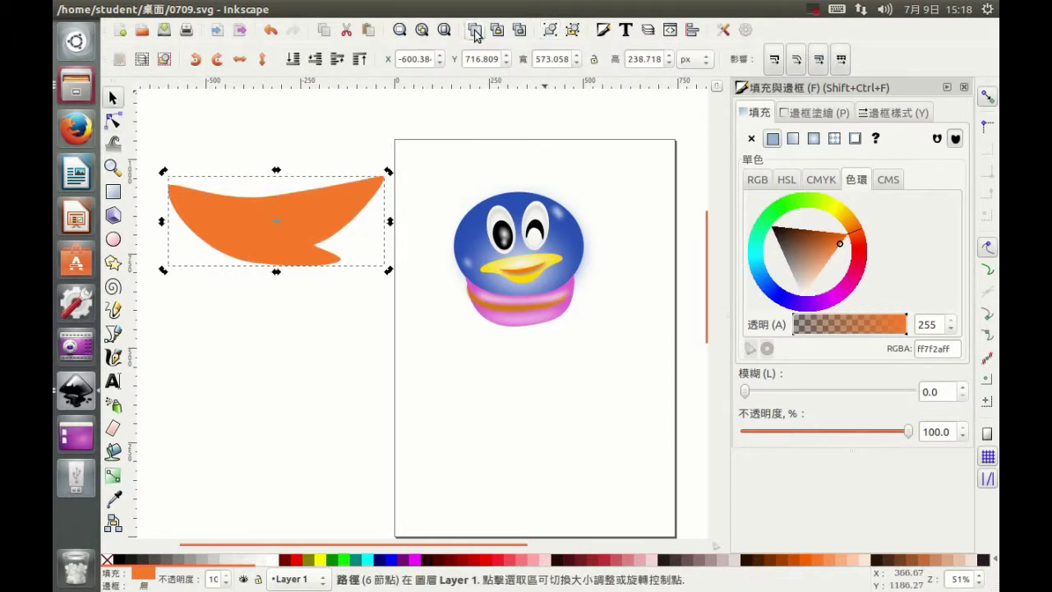
Lay a pink copy of the tail, blurred to 5.3, over the orange one
{"action": "left_click_drag", "start_coordinate": [298, 233], "coordinate": [313, 147]}
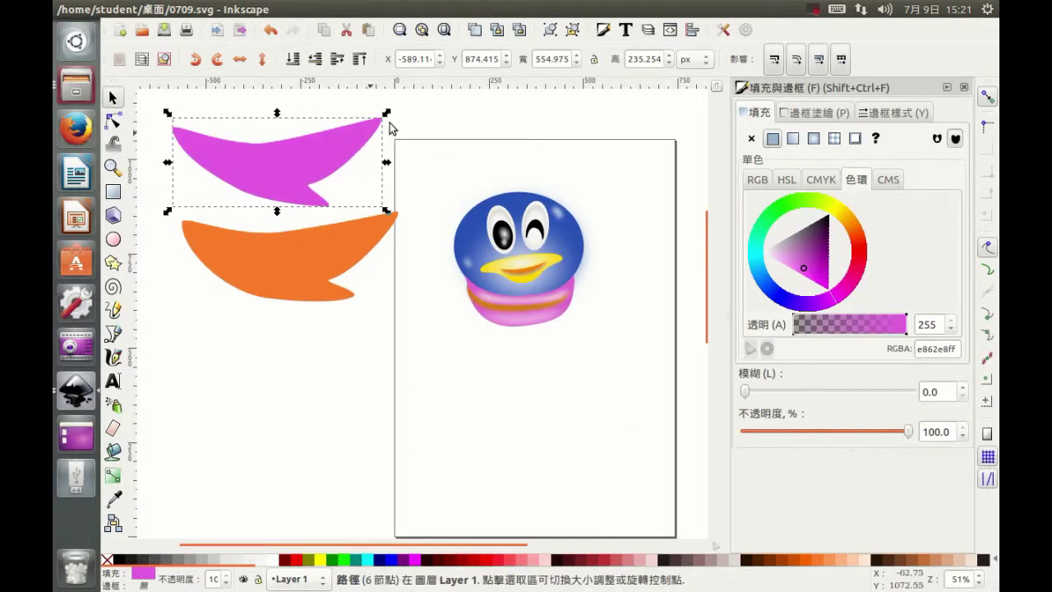
{"action": "left_click_drag", "start_coordinate": [745, 391], "coordinate": [753, 391]}
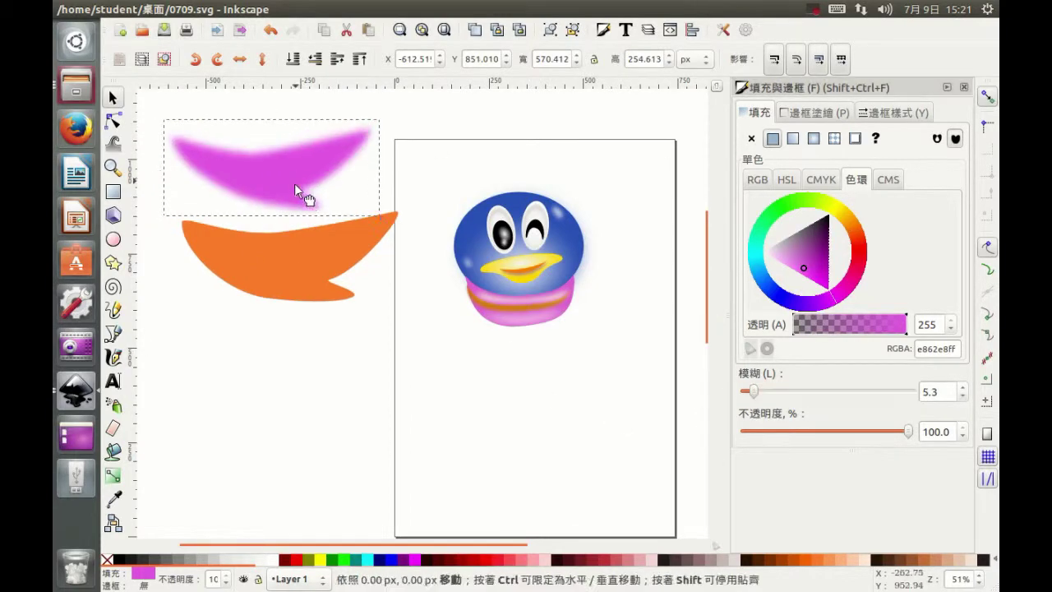
{"action": "left_click_drag", "start_coordinate": [294, 172], "coordinate": [308, 267]}
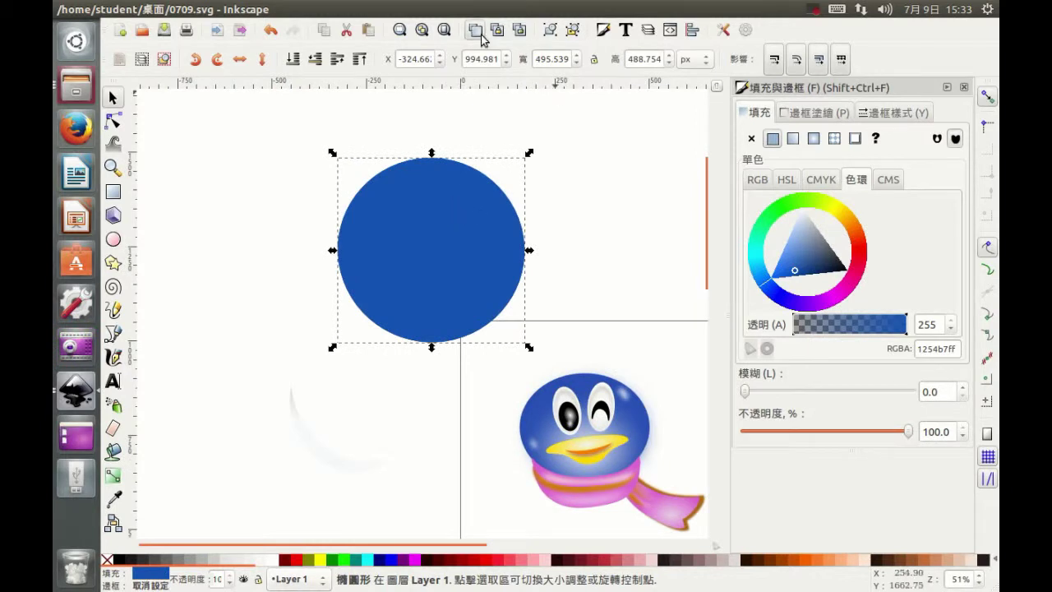
Duplicate the blue circle below, then lighten and blur the lower copy
{"action": "left_click", "coordinate": [475, 31]}
{"action": "mouse_move", "coordinate": [398, 219]}
{"action": "left_mouse_down"}
{"action": "mouse_move", "coordinate": [298, 264]}
{"action": "mouse_move", "coordinate": [217, 269]}
{"action": "left_mouse_up"}
{"action": "key", "text": "space"}
{"action": "left_click_drag", "start_coordinate": [217, 269], "coordinate": [349, 393]}
{"action": "left_click_drag", "start_coordinate": [795, 268], "coordinate": [795, 263]}
{"action": "left_click_drag", "start_coordinate": [746, 392], "coordinate": [763, 392]}
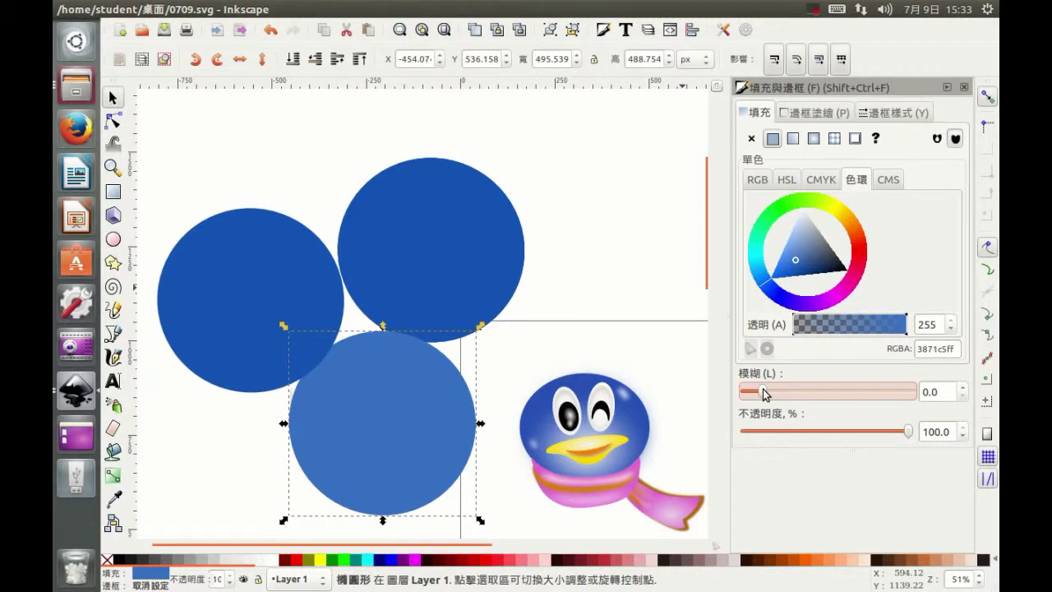
Stack the lighter circle on the blue body and add a smaller white belly circle over it
{"action": "left_click_drag", "start_coordinate": [364, 422], "coordinate": [414, 248]}
{"action": "left_click", "coordinate": [266, 266]}
{"action": "left_click_drag", "start_coordinate": [349, 205], "coordinate": [337, 218]}
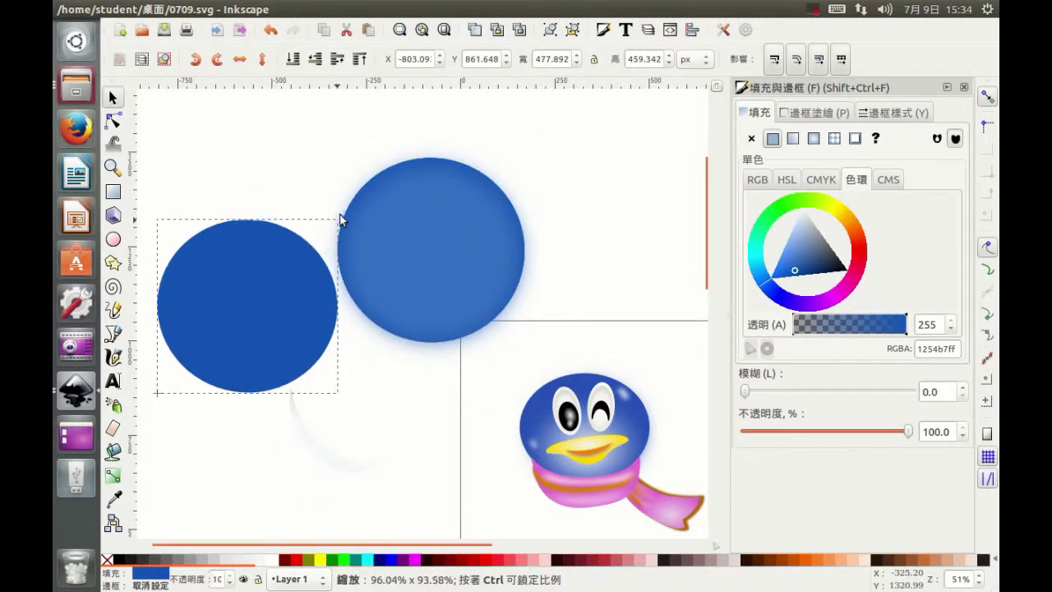
{"action": "left_click", "coordinate": [268, 559]}
{"action": "left_click_drag", "start_coordinate": [258, 312], "coordinate": [411, 267]}
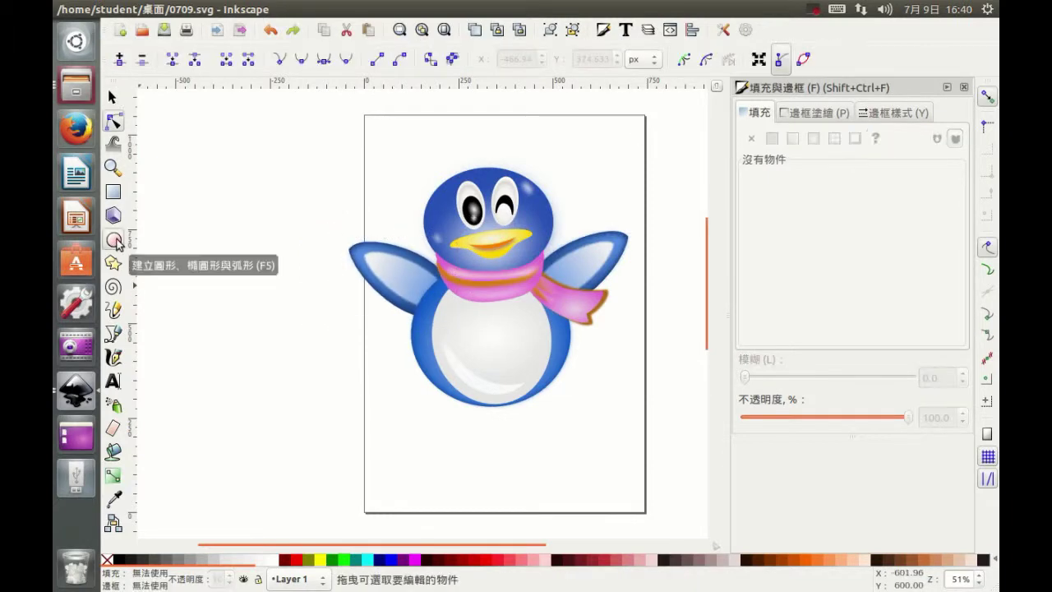
{"action": "left_click", "coordinate": [115, 241]}
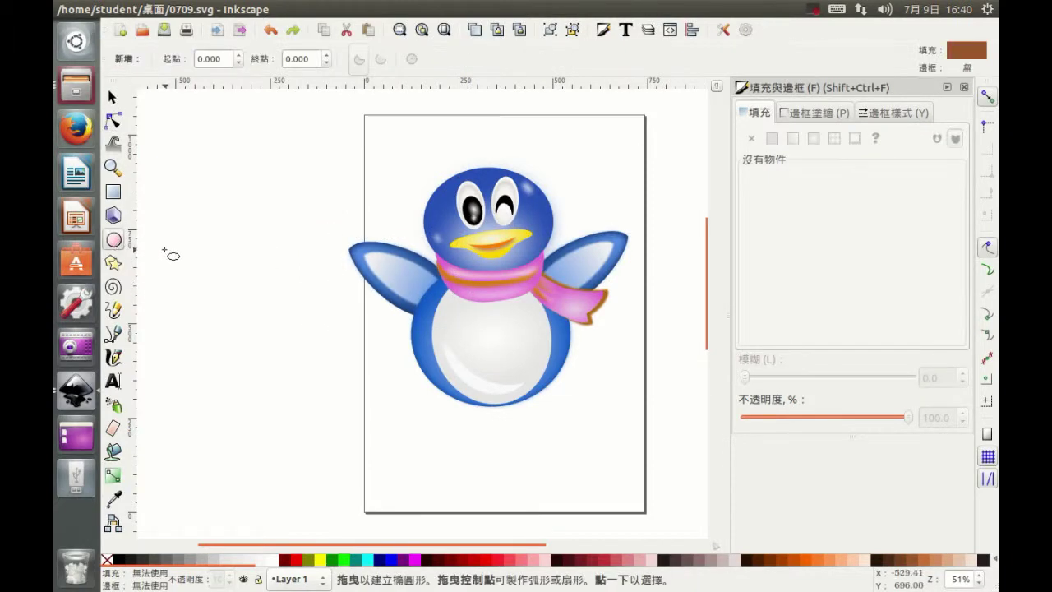
Draw a brown ellipse, convert it to a path, and notch its nodes into a foot shape
{"action": "left_click_drag", "start_coordinate": [165, 248], "coordinate": [295, 330]}
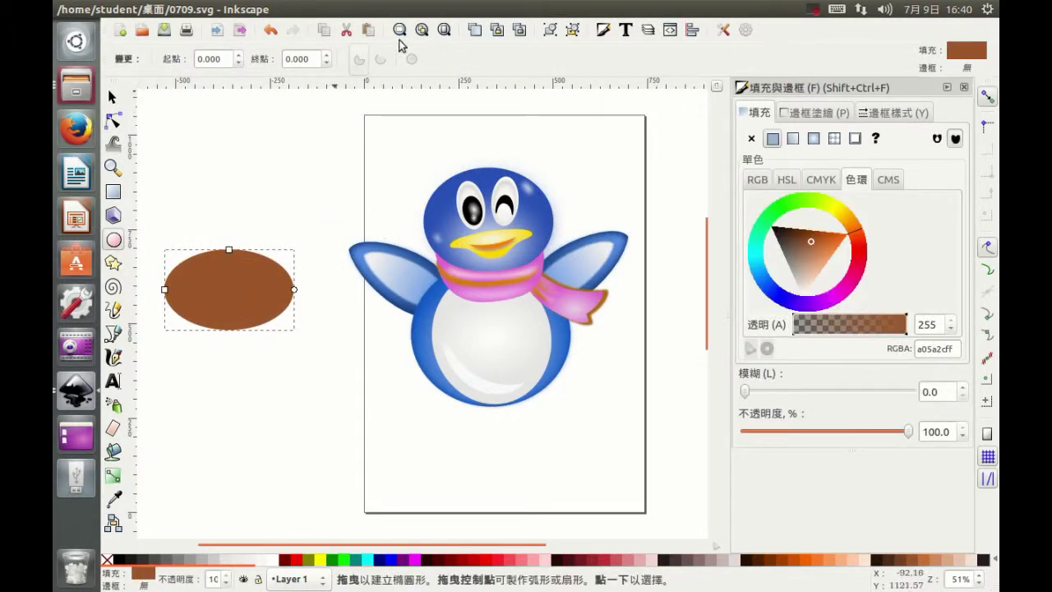
{"action": "left_click", "coordinate": [359, 9]}
{"action": "left_click", "coordinate": [369, 33]}
{"action": "left_click", "coordinate": [113, 120]}
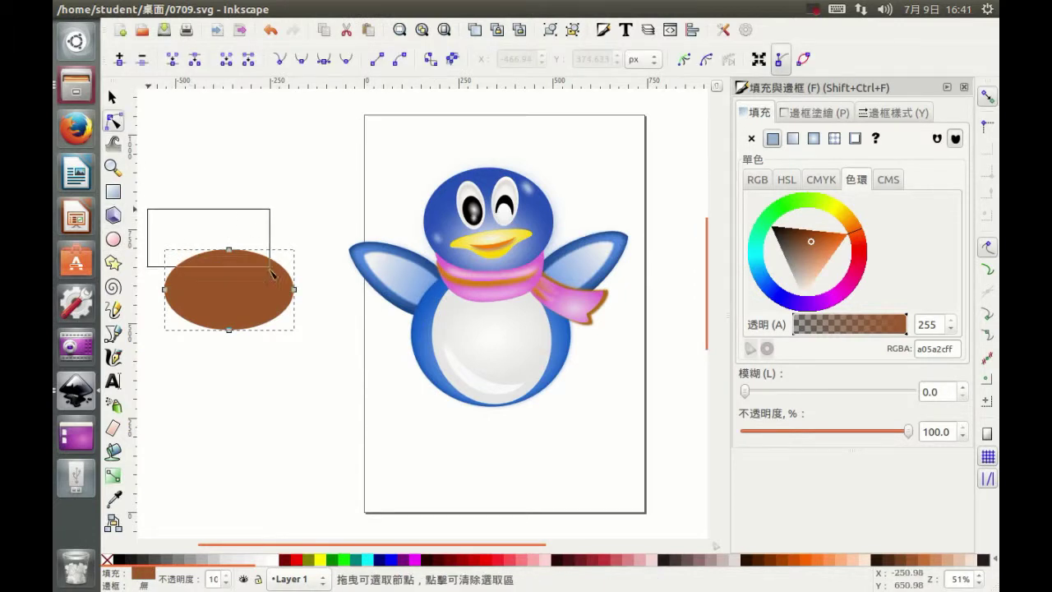
{"action": "left_click_drag", "start_coordinate": [271, 262], "coordinate": [264, 371]}
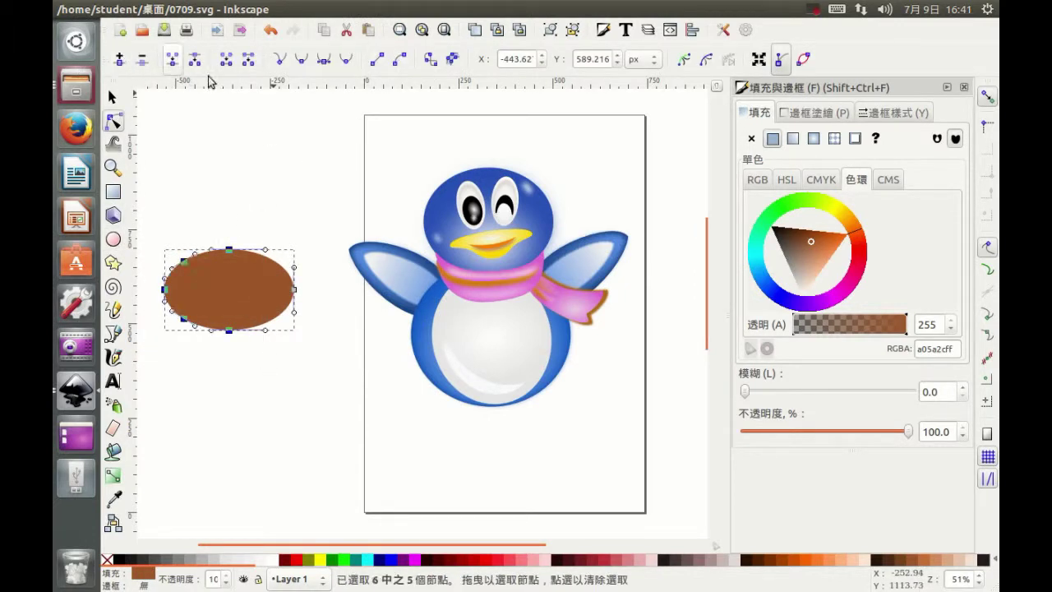
{"action": "key", "text": "ctrl+z"}
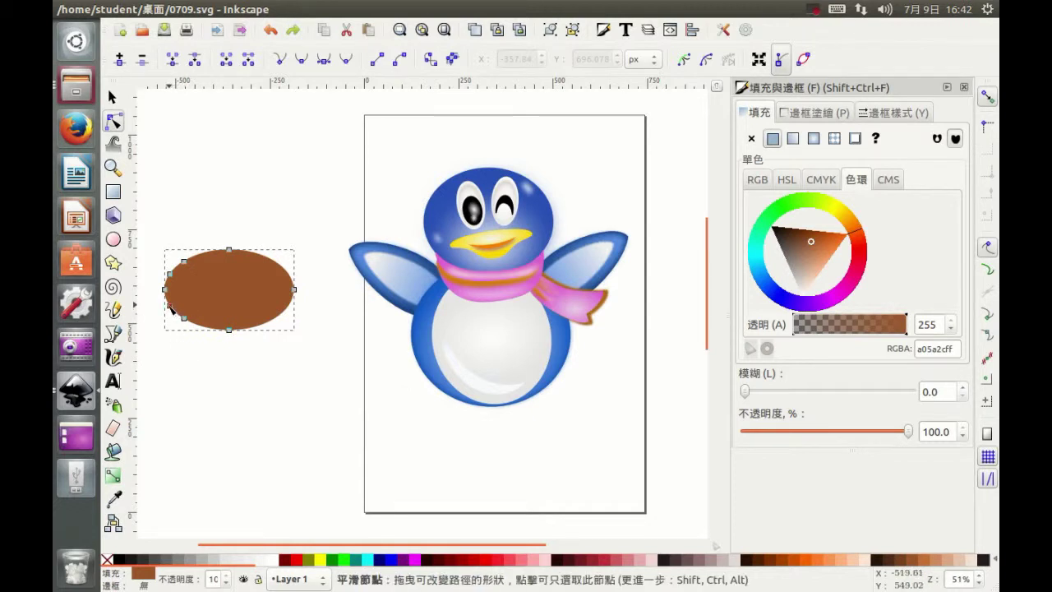
{"action": "mouse_move", "coordinate": [176, 275]}
{"action": "left_mouse_down"}
{"action": "mouse_move", "coordinate": [191, 278]}
{"action": "mouse_move", "coordinate": [166, 298]}
{"action": "left_mouse_up"}
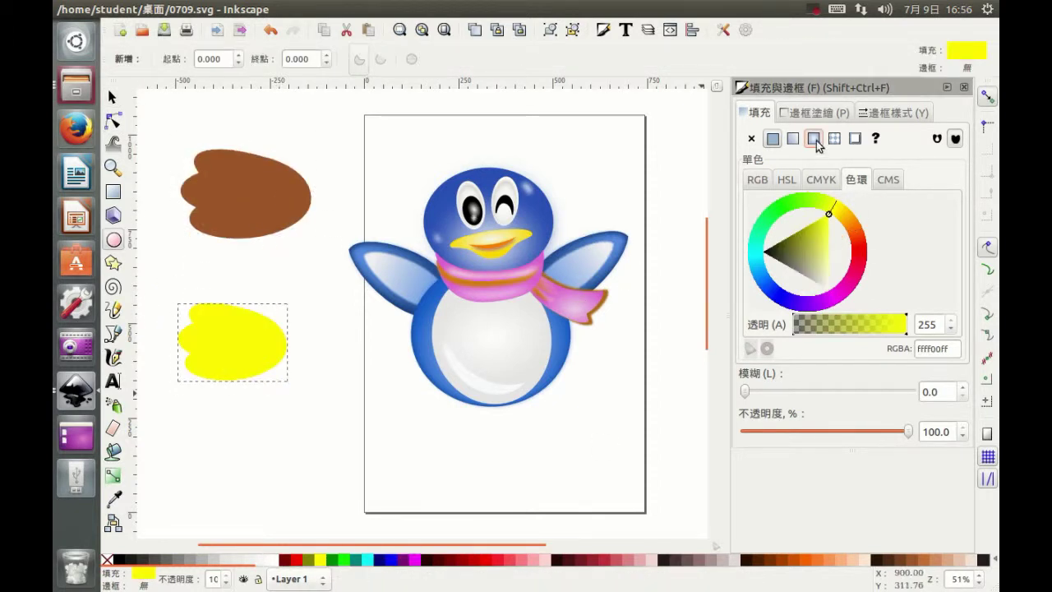
Give the yellow foot an opaque yellow-to-orange radial gradient, blur it slightly, and place it on the brown foot
{"action": "left_click", "coordinate": [813, 138]}
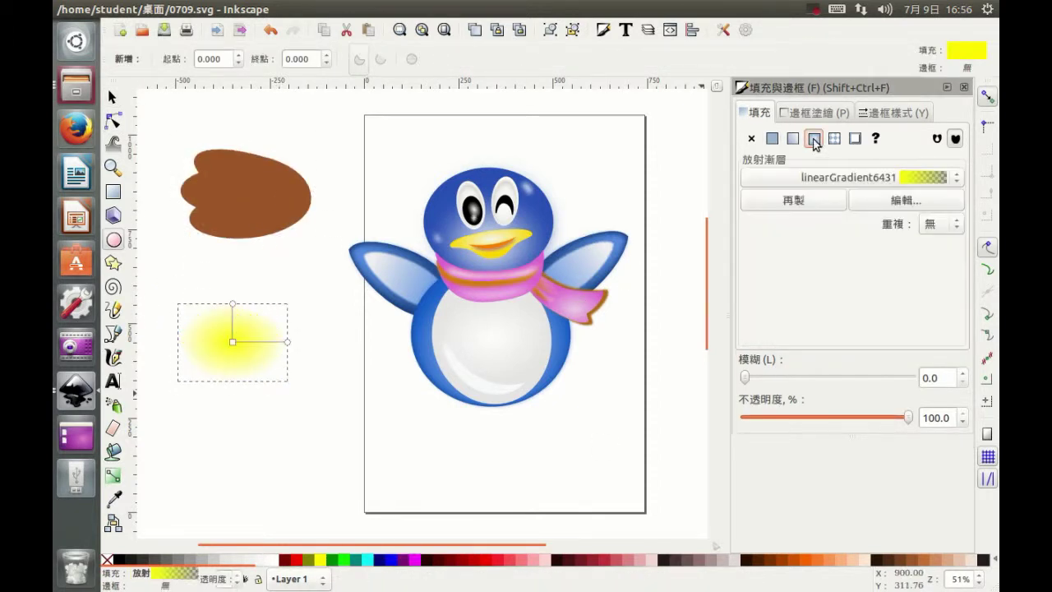
{"action": "left_click", "coordinate": [233, 304]}
{"action": "left_click_drag", "start_coordinate": [756, 434], "coordinate": [934, 433]}
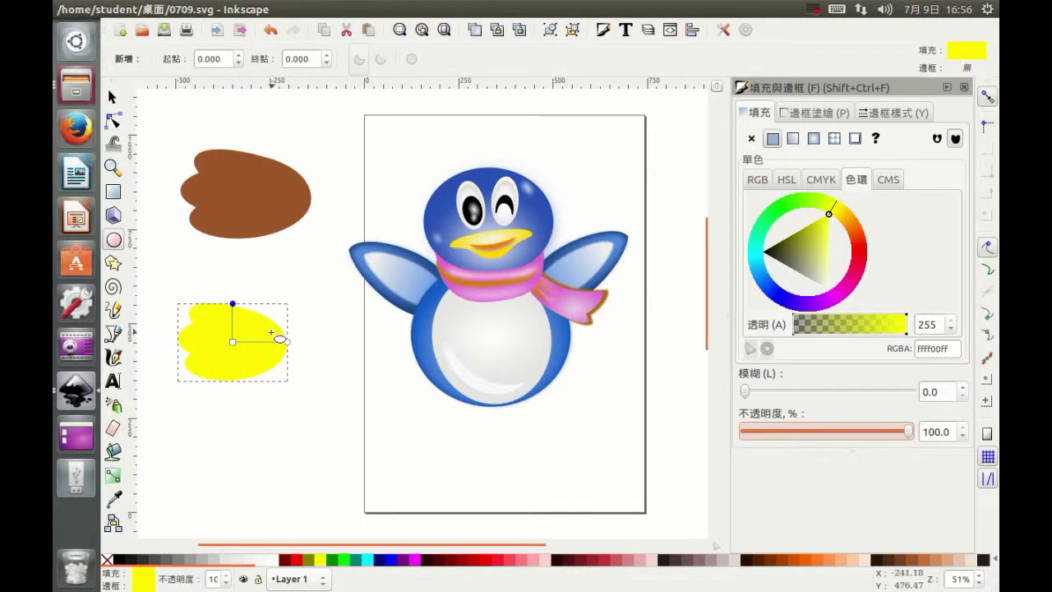
{"action": "left_click", "coordinate": [834, 560]}
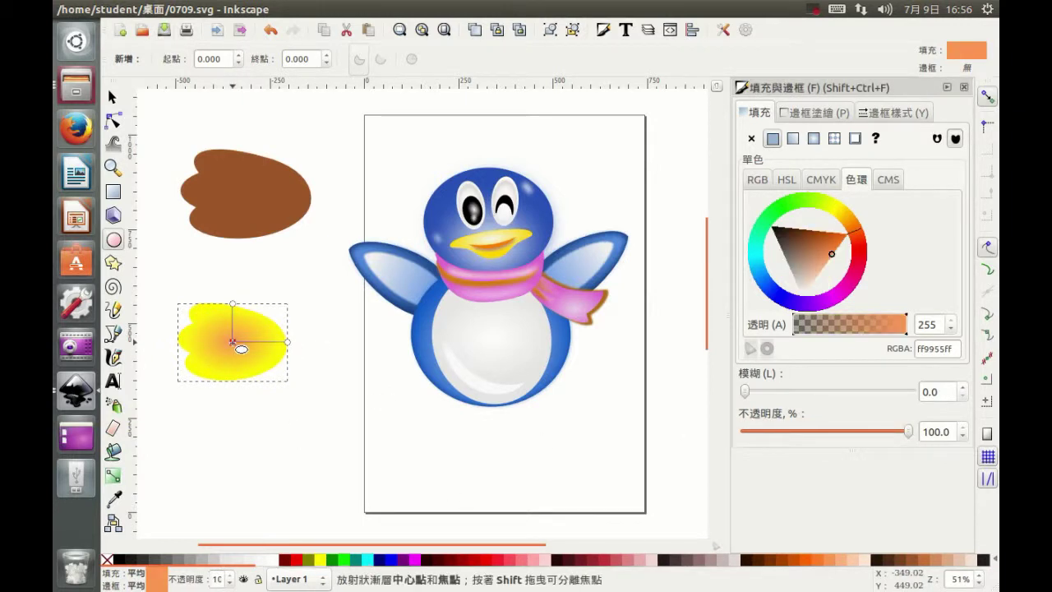
{"action": "key", "text": "s"}
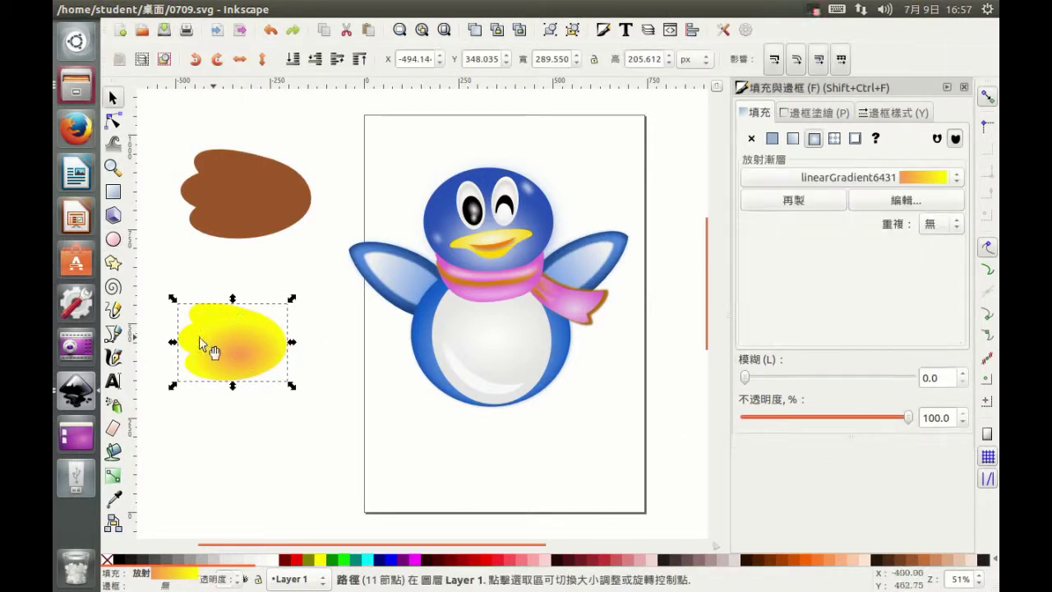
{"action": "left_click_drag", "start_coordinate": [747, 378], "coordinate": [751, 381]}
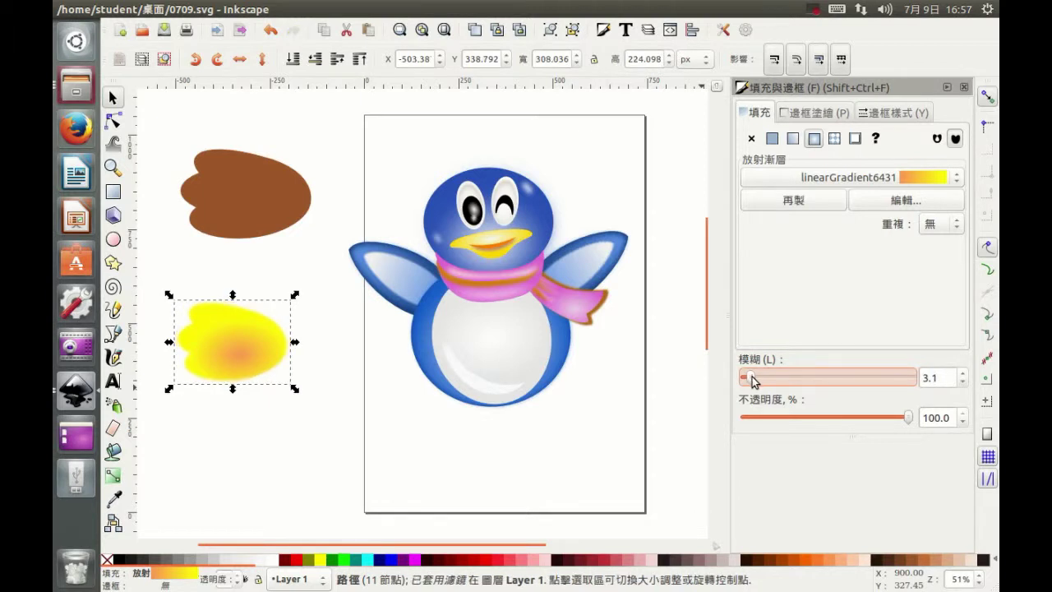
{"action": "left_click_drag", "start_coordinate": [222, 332], "coordinate": [237, 187]}
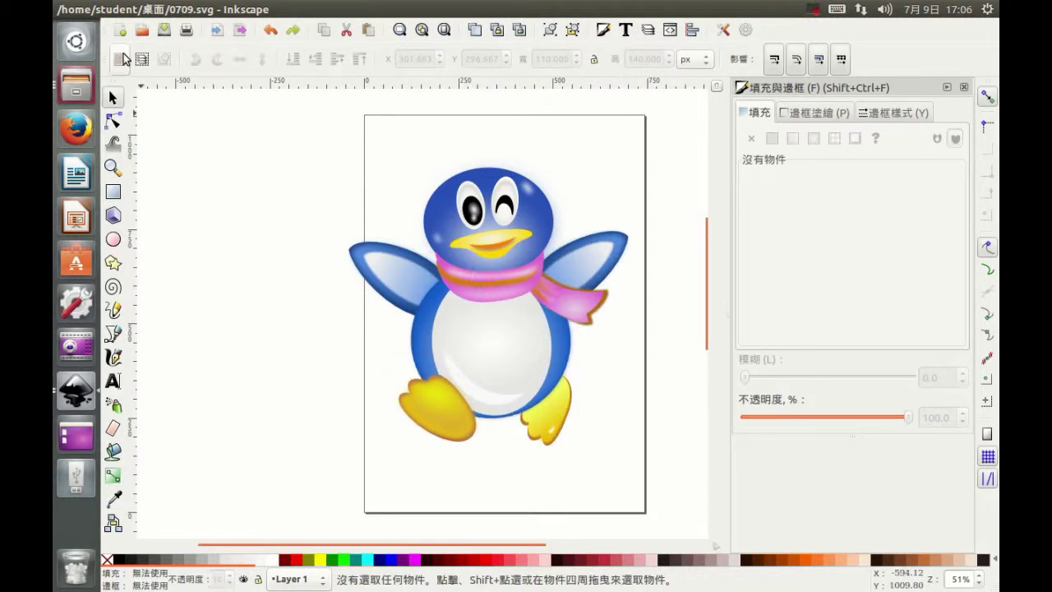
Import the green ntpc001.png logo image via File > Import
{"action": "left_click", "coordinate": [114, 10]}
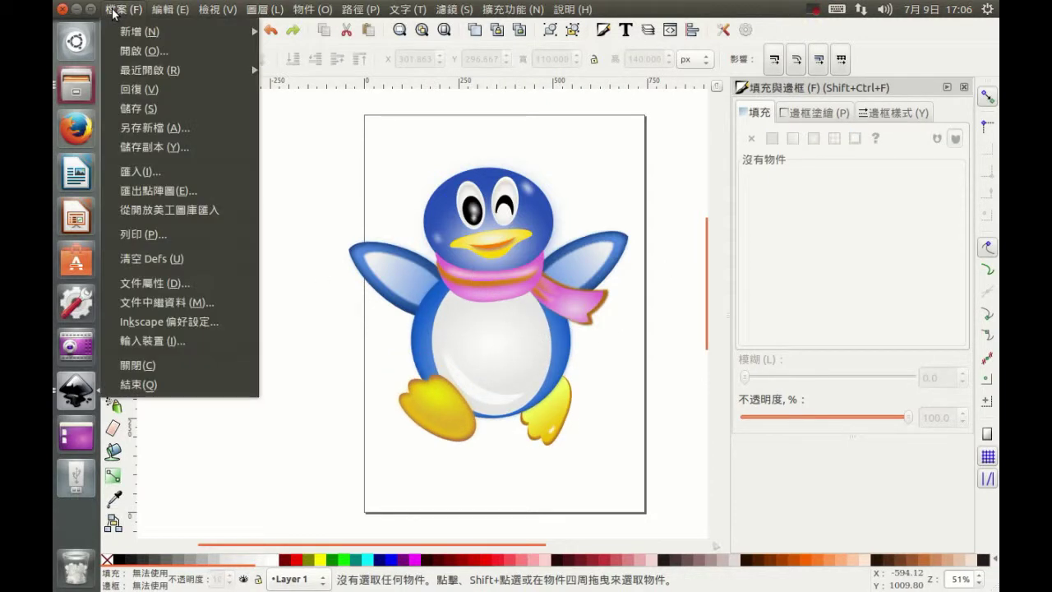
{"action": "left_click", "coordinate": [138, 169]}
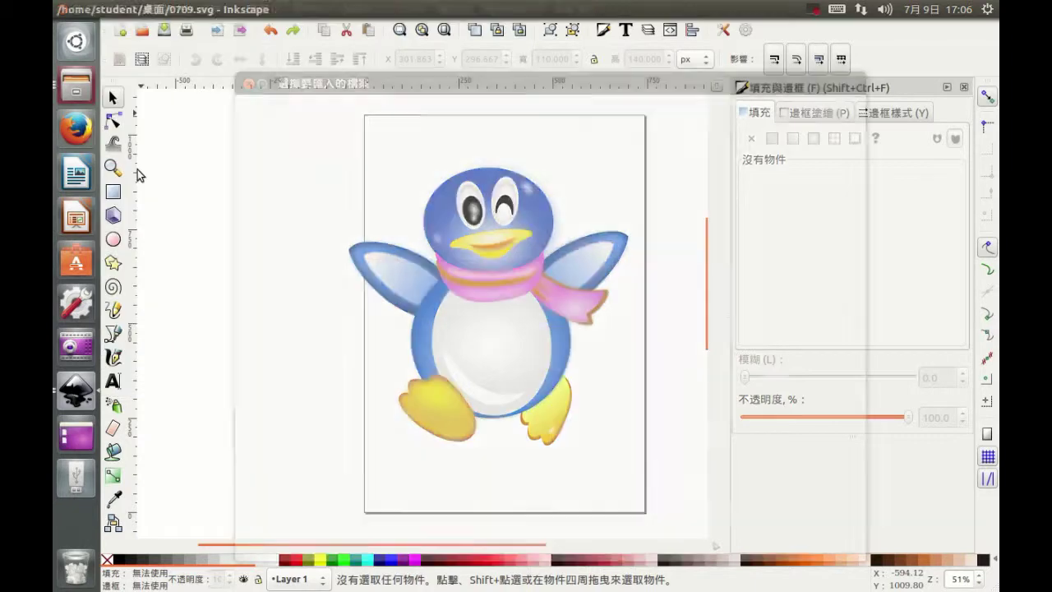
{"action": "left_click", "coordinate": [393, 253]}
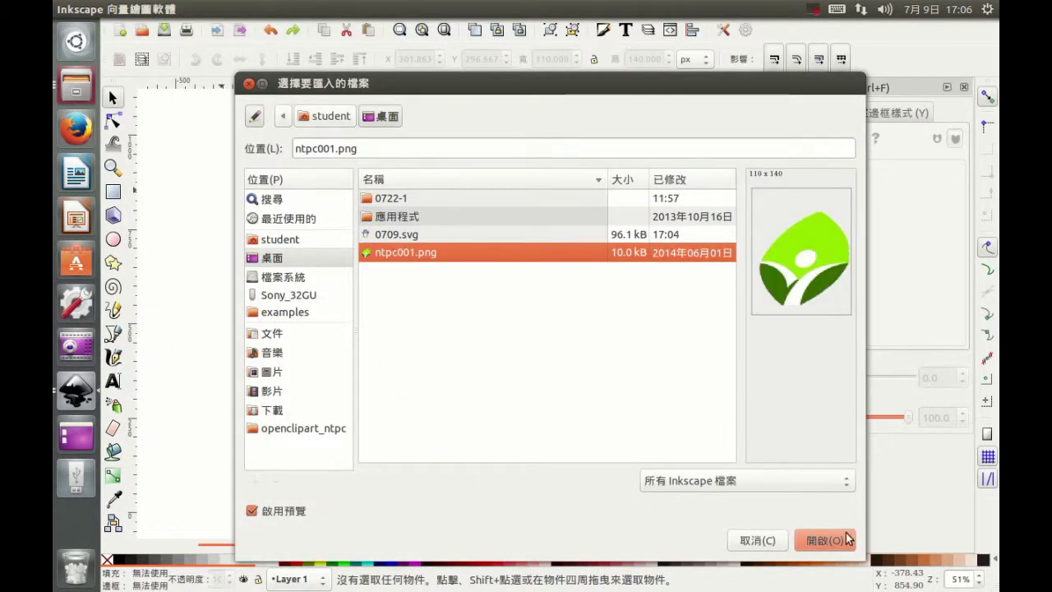
{"action": "left_click", "coordinate": [846, 530]}
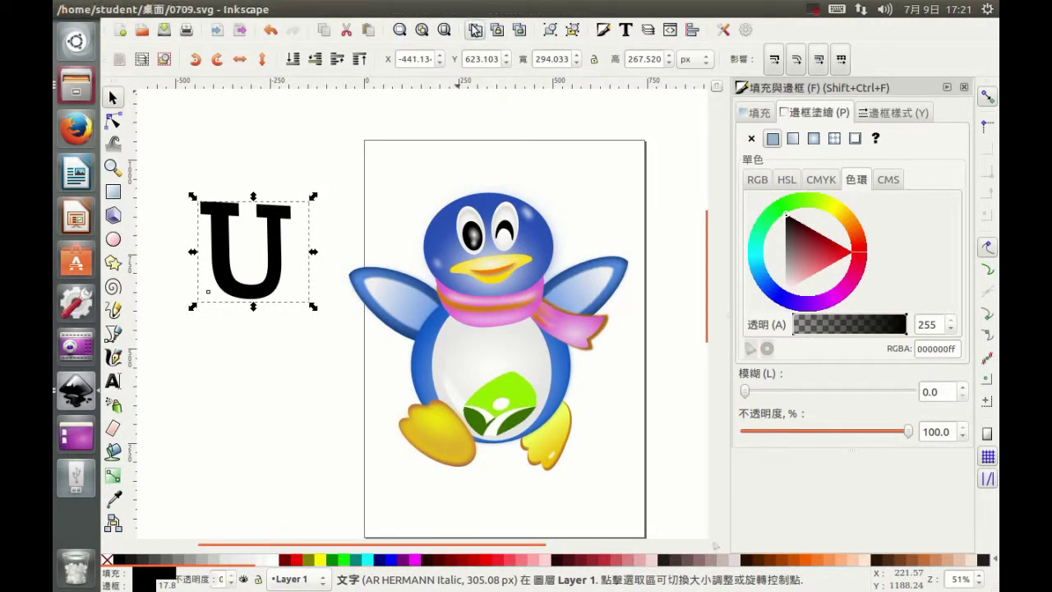
Duplicate the U, give one copy no fill and a thinner outline, and stack the gradient U over it
{"action": "key", "text": "ctrl+d"}
{"action": "left_click_drag", "start_coordinate": [289, 251], "coordinate": [285, 378]}
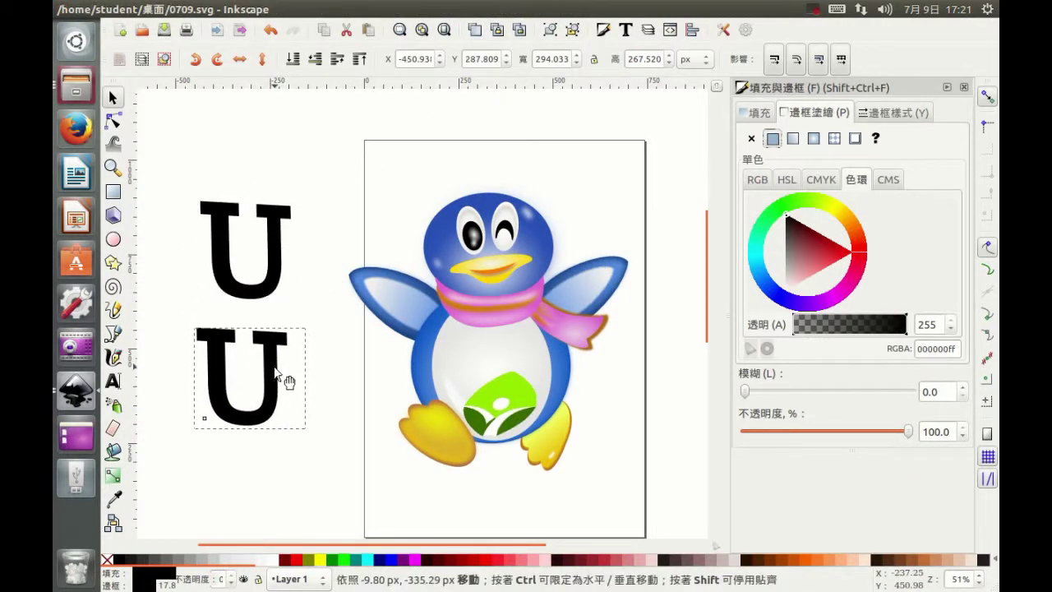
{"action": "left_click", "coordinate": [275, 251]}
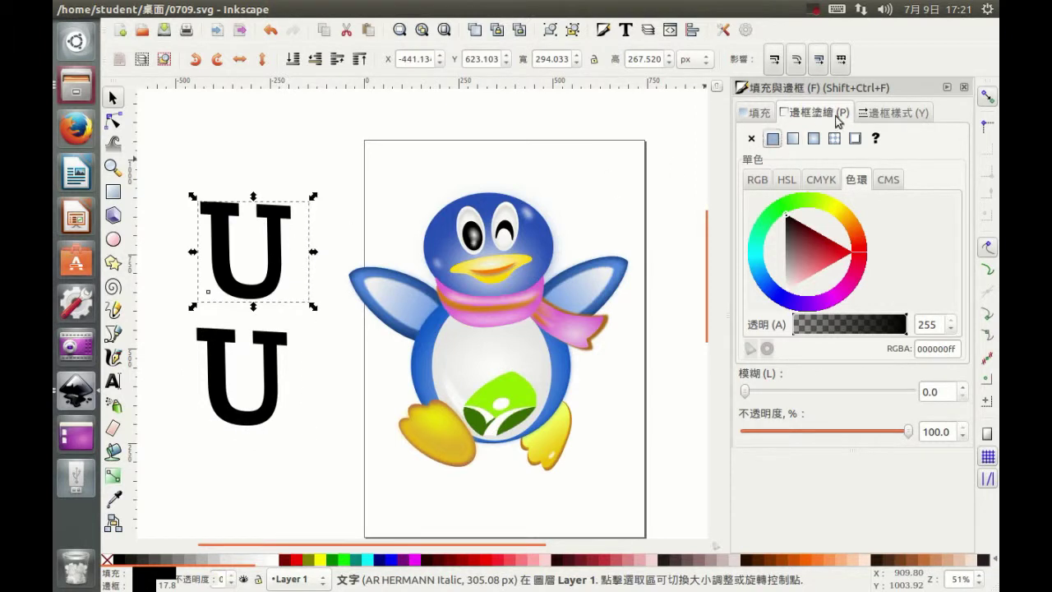
{"action": "left_click", "coordinate": [756, 115]}
{"action": "left_click", "coordinate": [752, 139]}
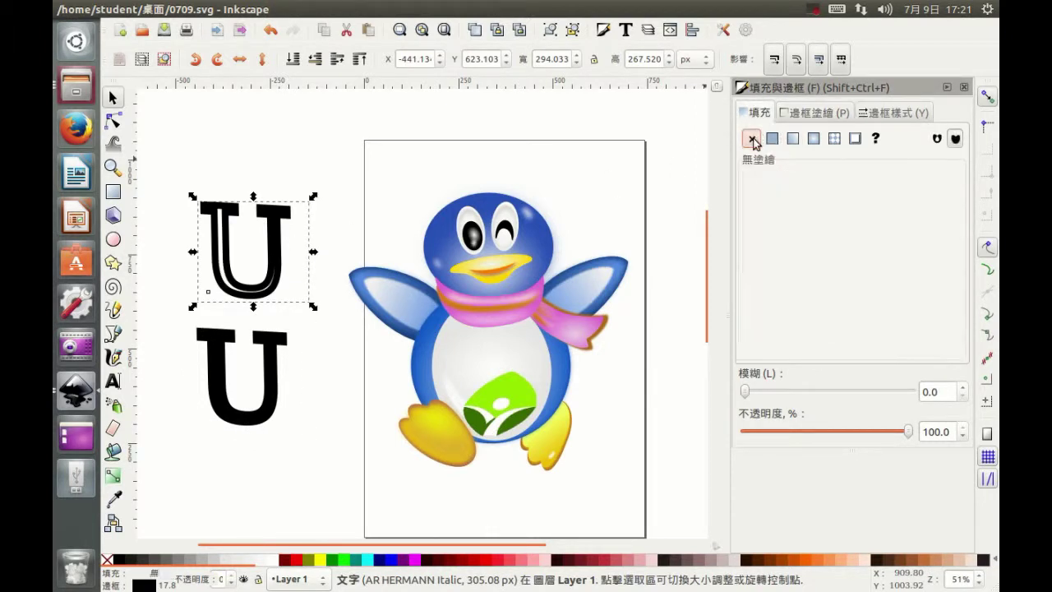
{"action": "left_click", "coordinate": [885, 114]}
{"action": "left_click", "coordinate": [865, 143]}
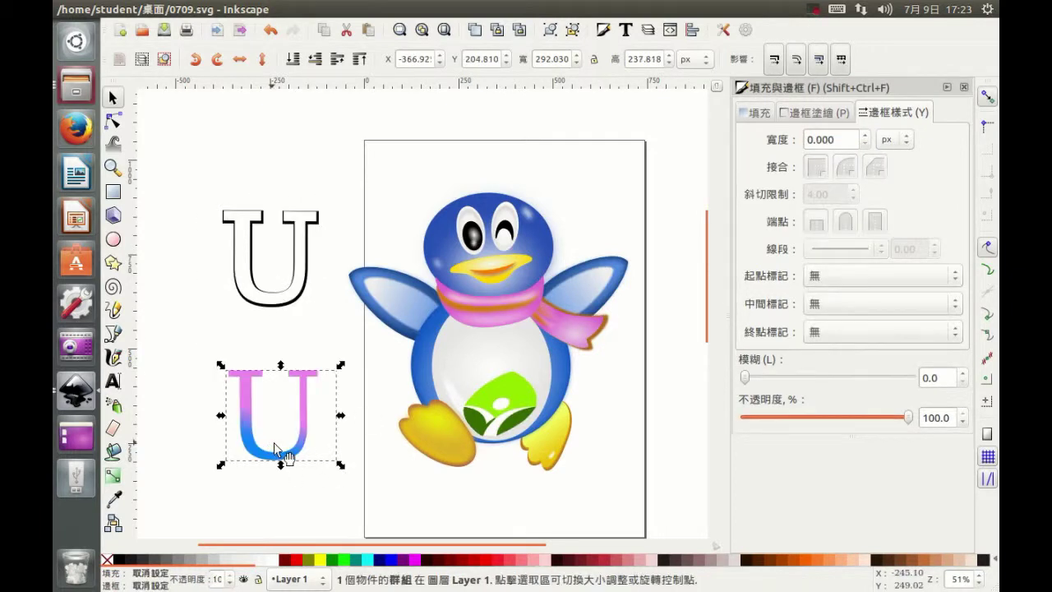
{"action": "left_click_drag", "start_coordinate": [255, 458], "coordinate": [251, 297]}
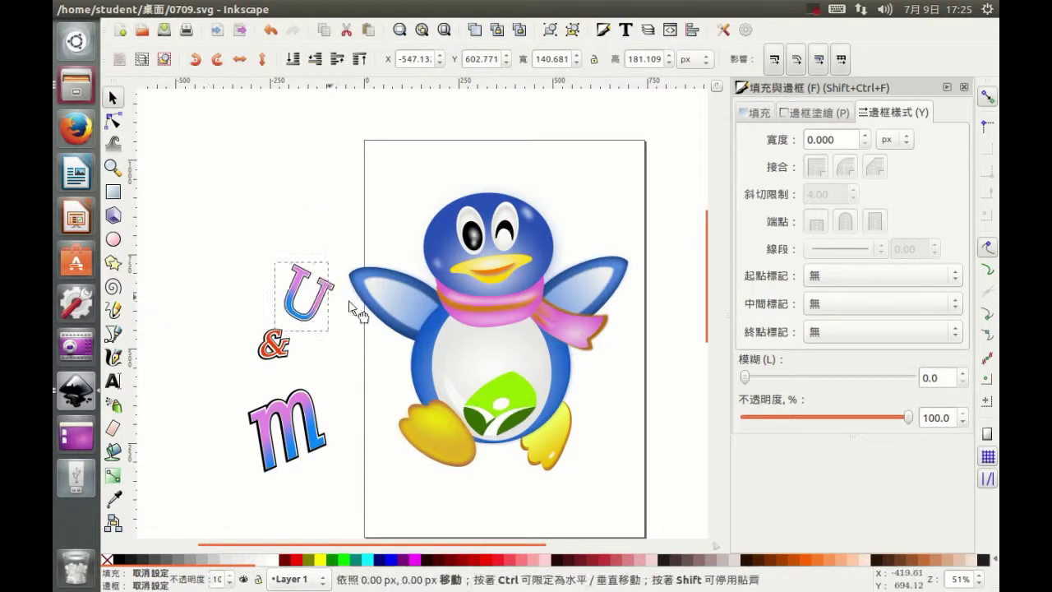
Place the U, & and a shrunken m side by side across the penguin's belly
{"action": "left_click_drag", "start_coordinate": [353, 304], "coordinate": [473, 354]}
{"action": "left_click_drag", "start_coordinate": [285, 366], "coordinate": [477, 355]}
{"action": "mouse_move", "coordinate": [327, 388]}
{"action": "left_mouse_down"}
{"action": "mouse_move", "coordinate": [305, 404]}
{"action": "mouse_move", "coordinate": [516, 331]}
{"action": "left_mouse_up"}
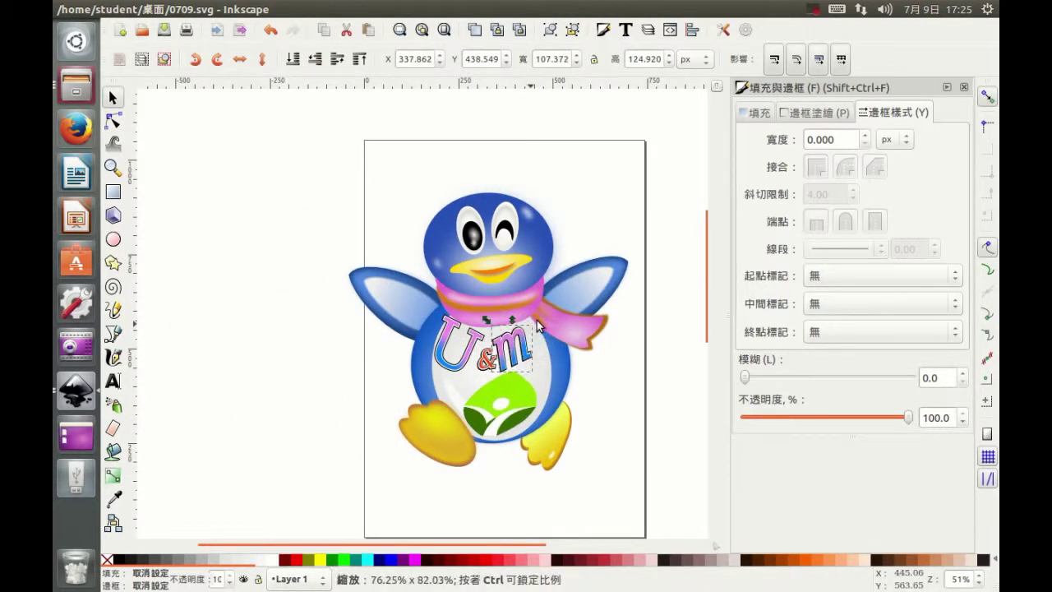
{"action": "left_click_drag", "start_coordinate": [460, 310], "coordinate": [444, 323]}
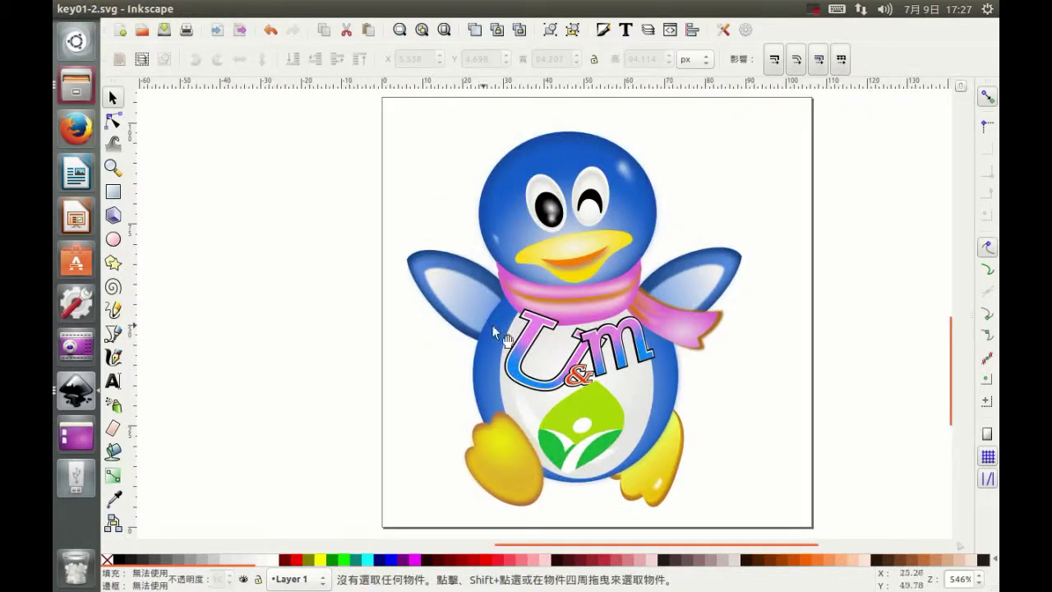